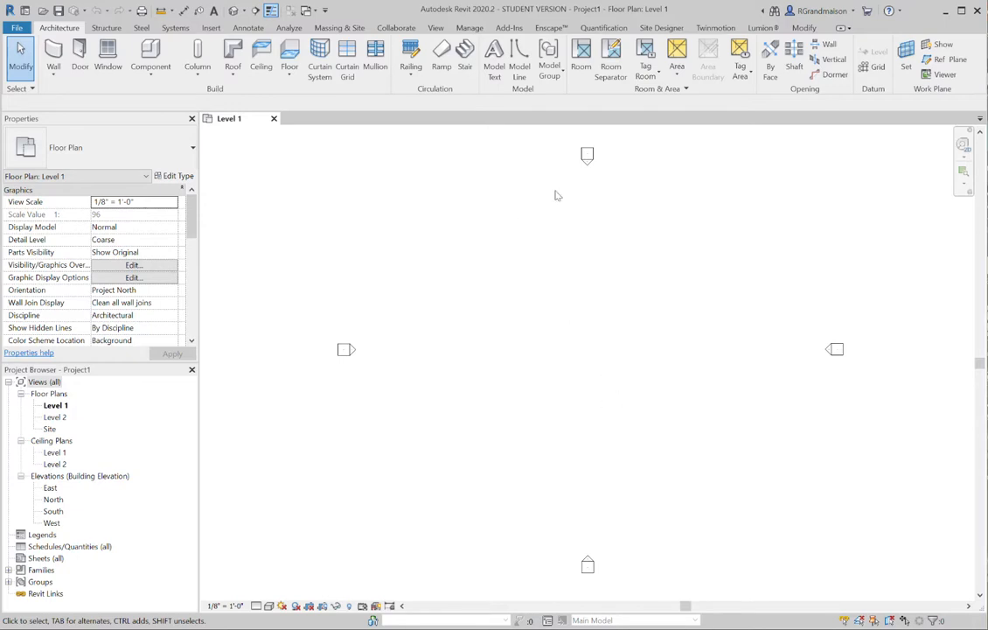
Start placing structural columns and look through the column types available in the project
click(104, 28)
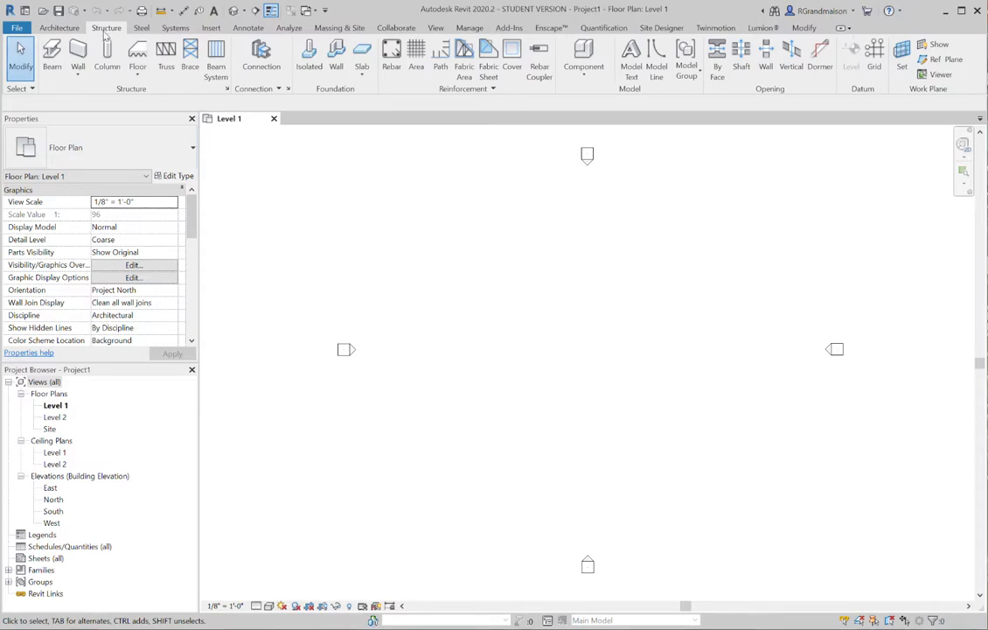
click(109, 54)
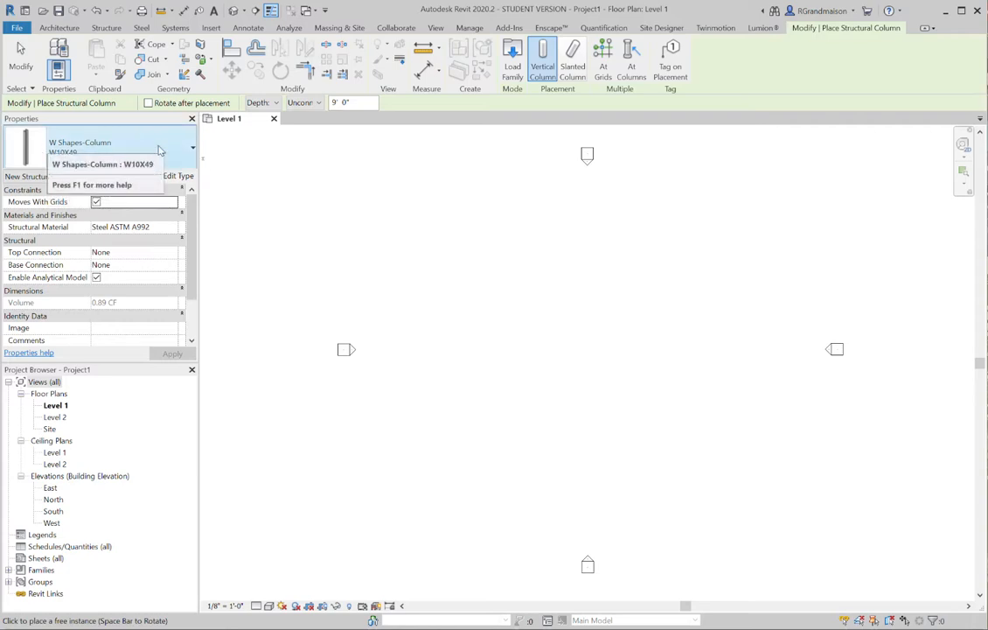
click(192, 150)
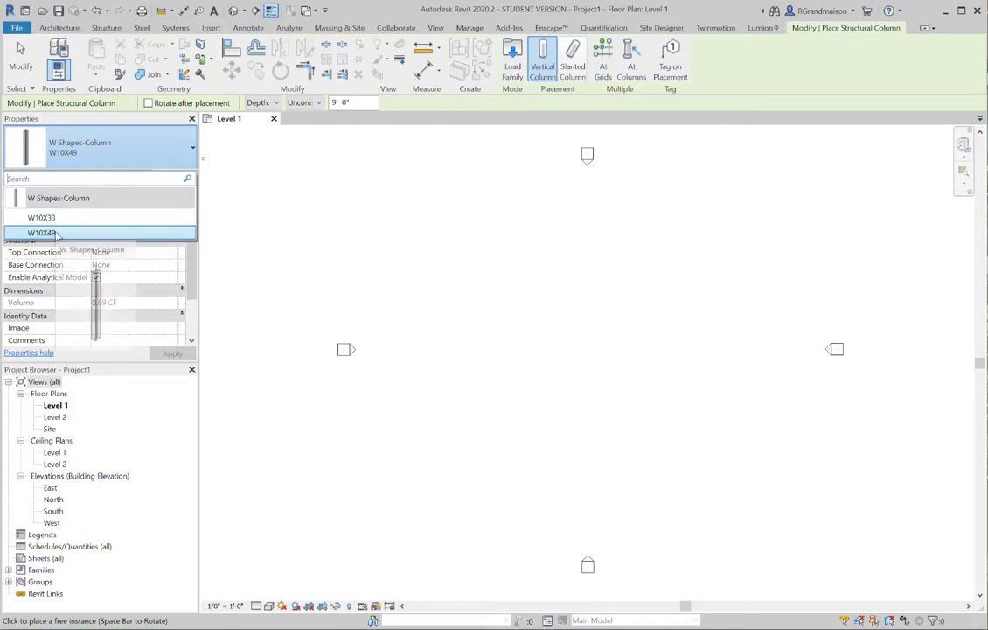
click(146, 153)
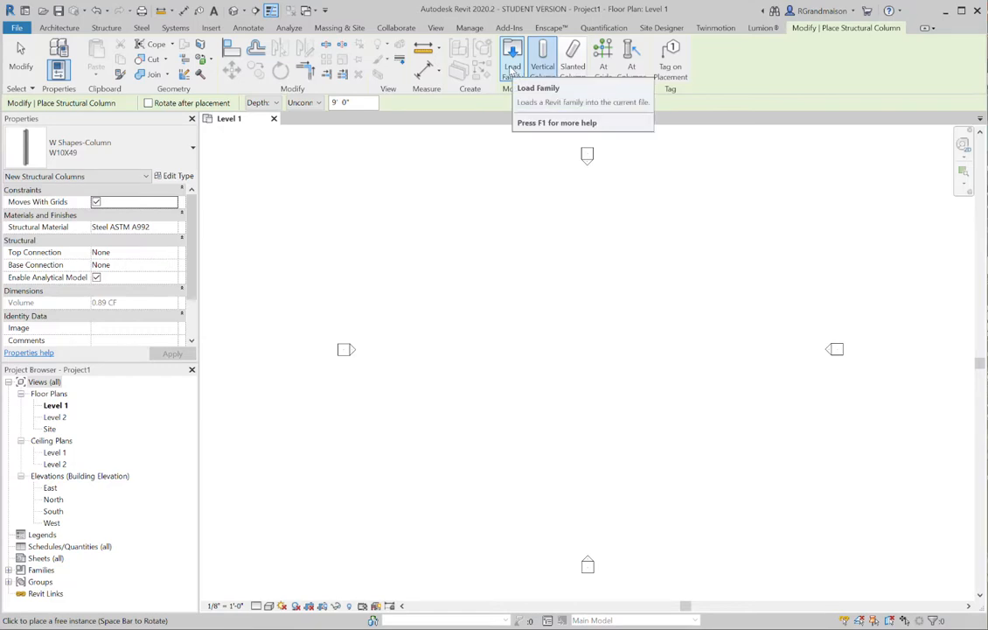
Load the Timber-Column family in type 6x6 from the Wood folder of the Structural Columns library
click(514, 54)
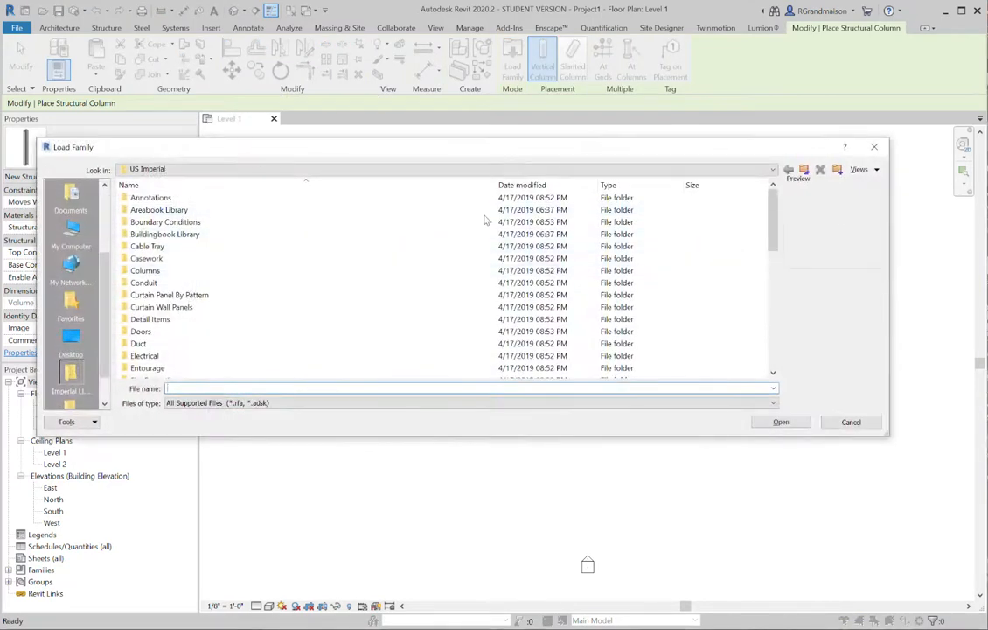
drag(771, 224, 789, 342)
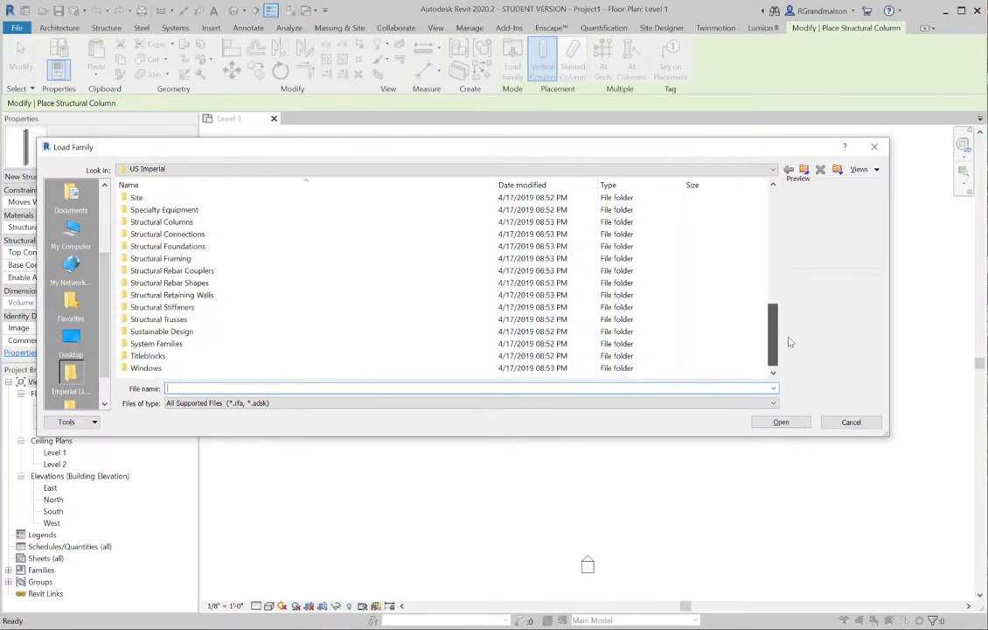
click(168, 224)
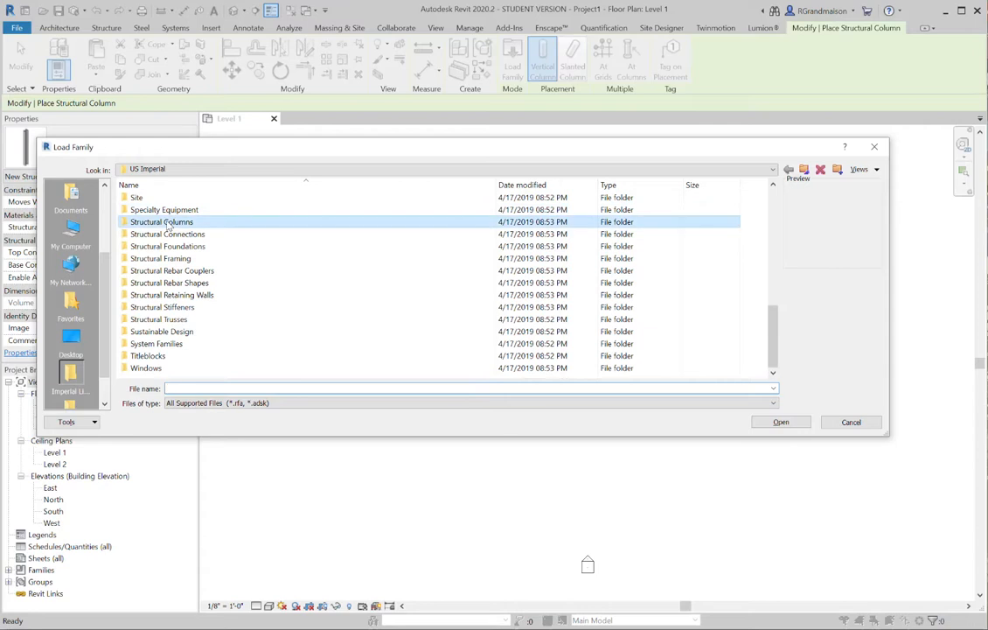
double_click(160, 224)
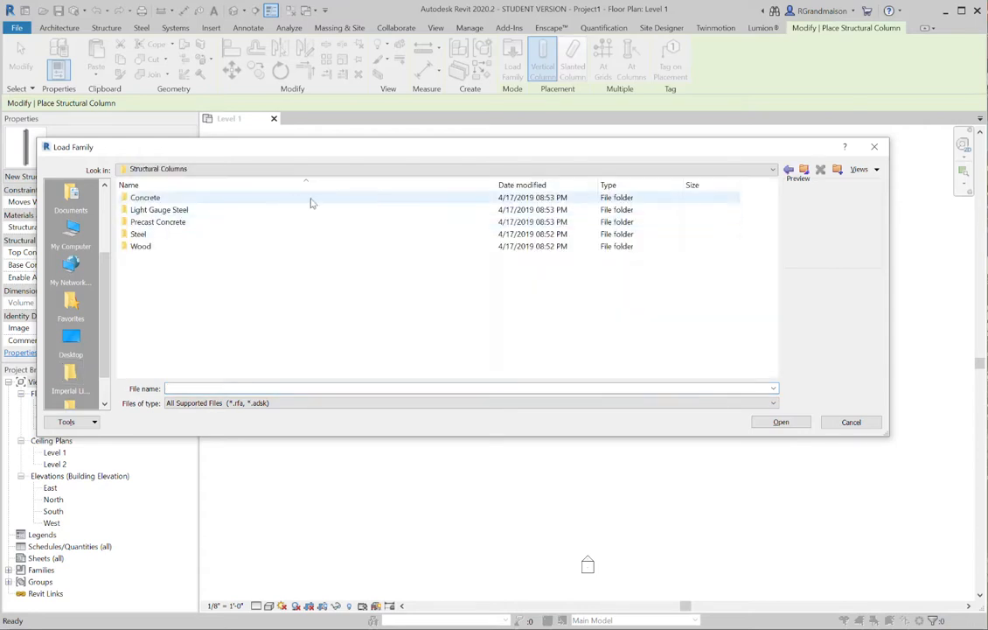
double_click(140, 248)
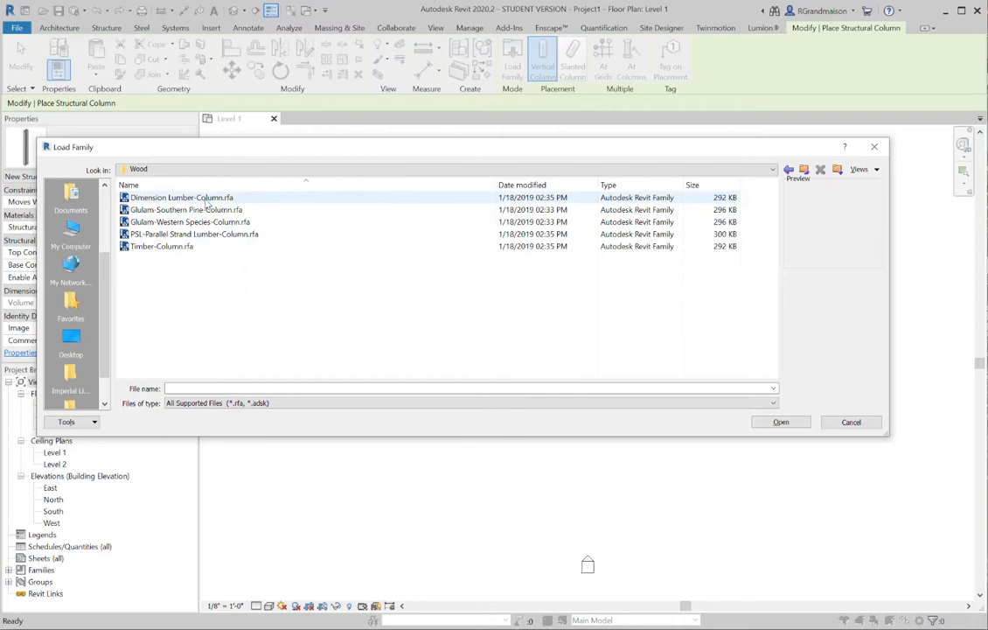
click(171, 247)
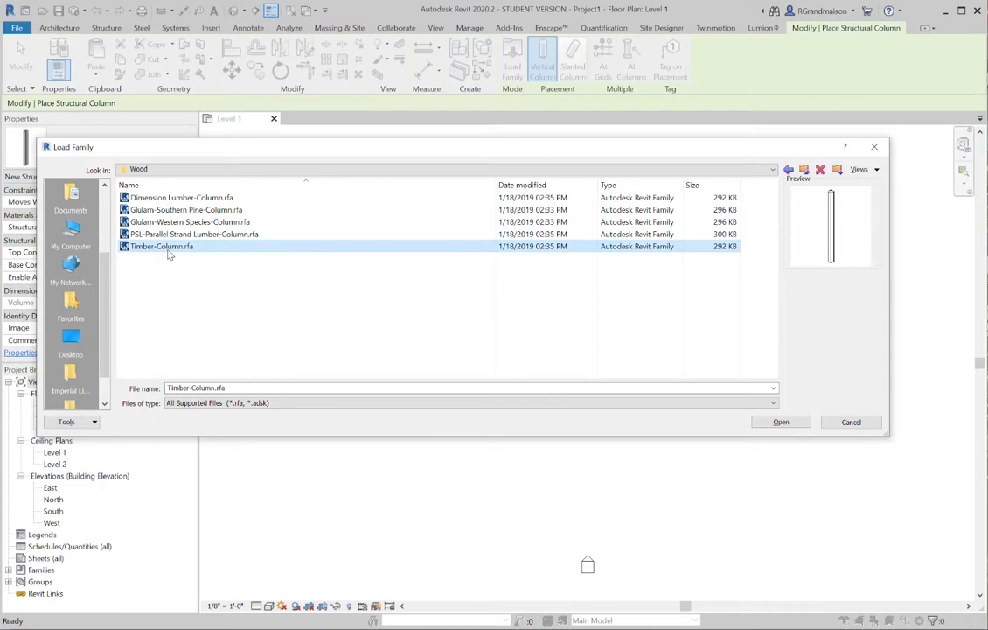
click(781, 422)
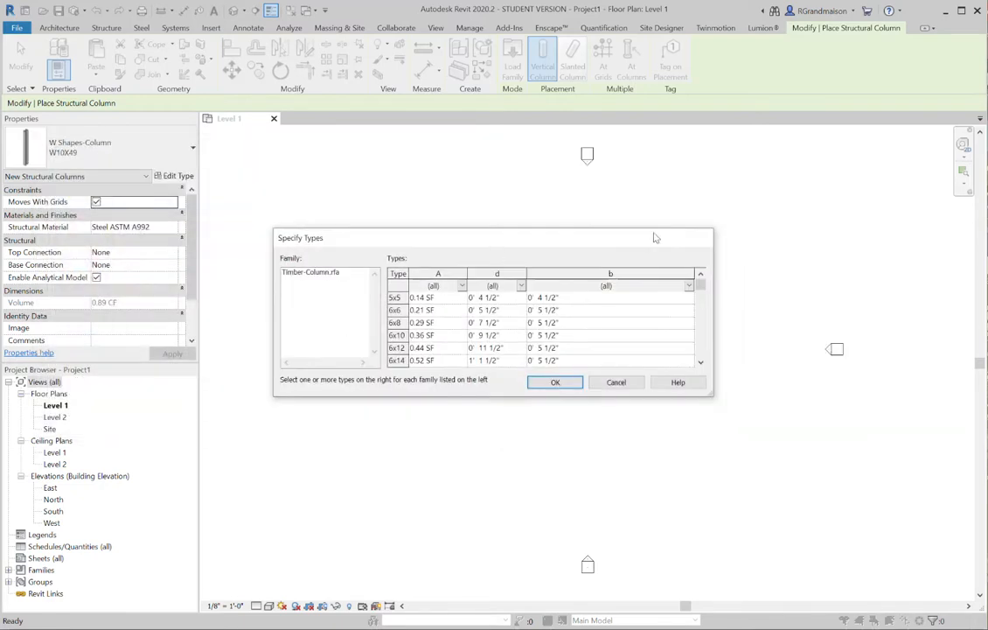
click(398, 310)
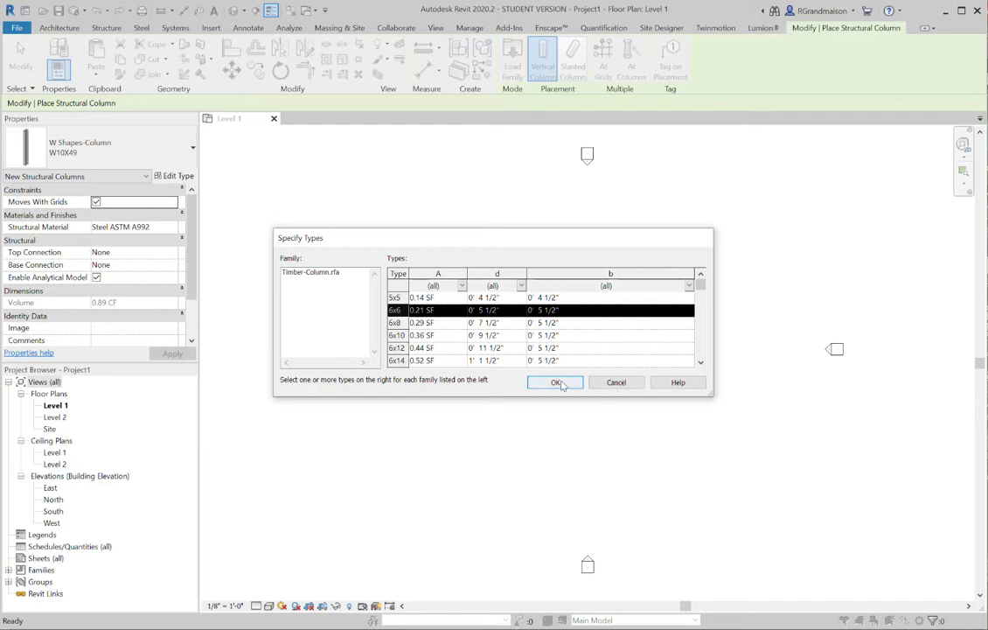
click(560, 385)
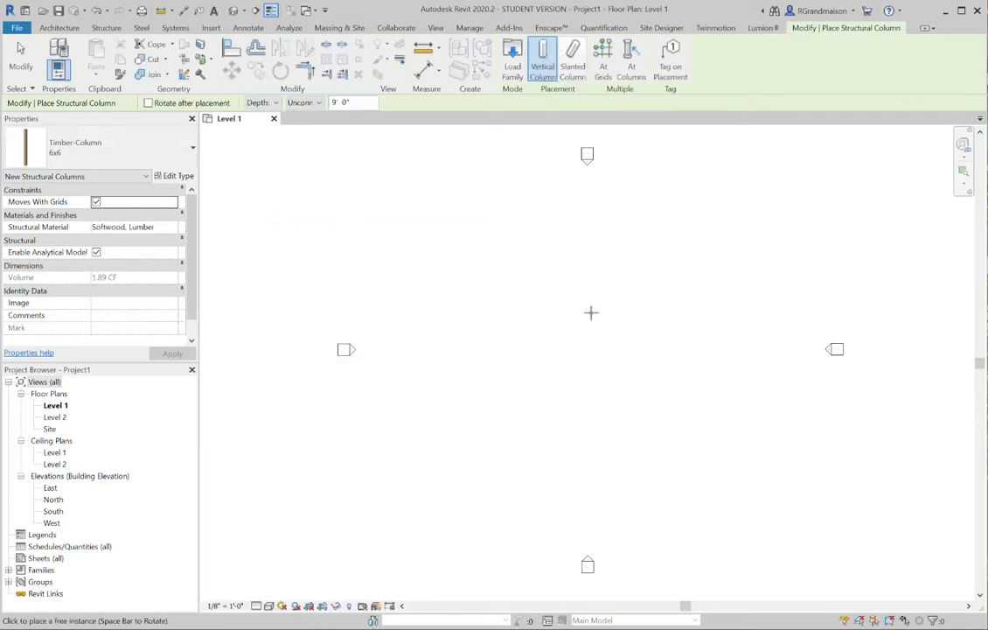
Set the column placement to Height with Level 2 as the upper limit
scroll(564, 340, up, 2)
scroll(567, 341, up, 1)
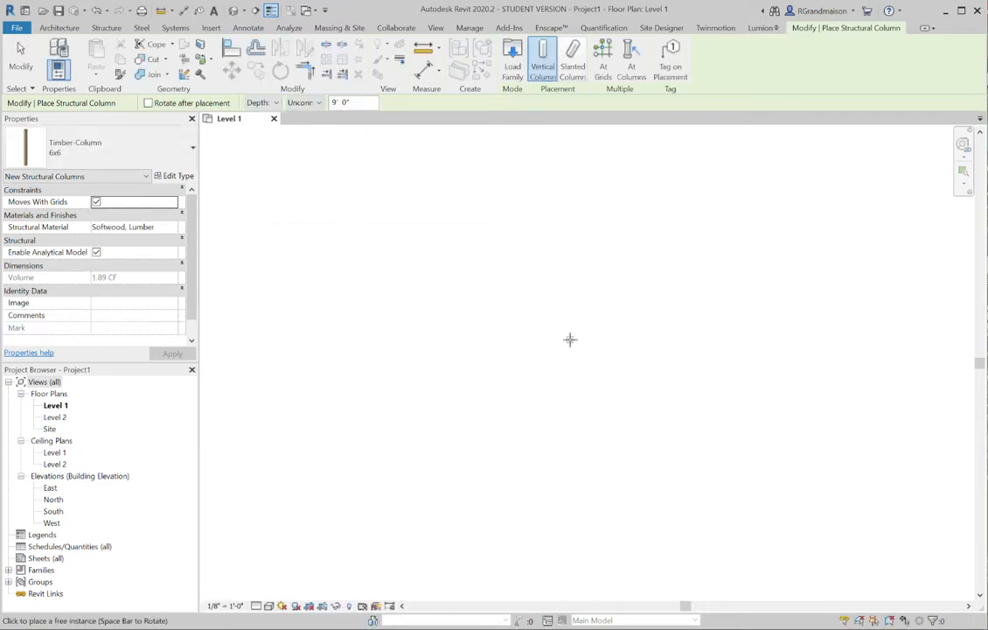
scroll(568, 338, up, 4)
scroll(384, 259, down, 3)
scroll(502, 286, down, 1)
middle_drag(504, 287, 443, 292)
click(260, 102)
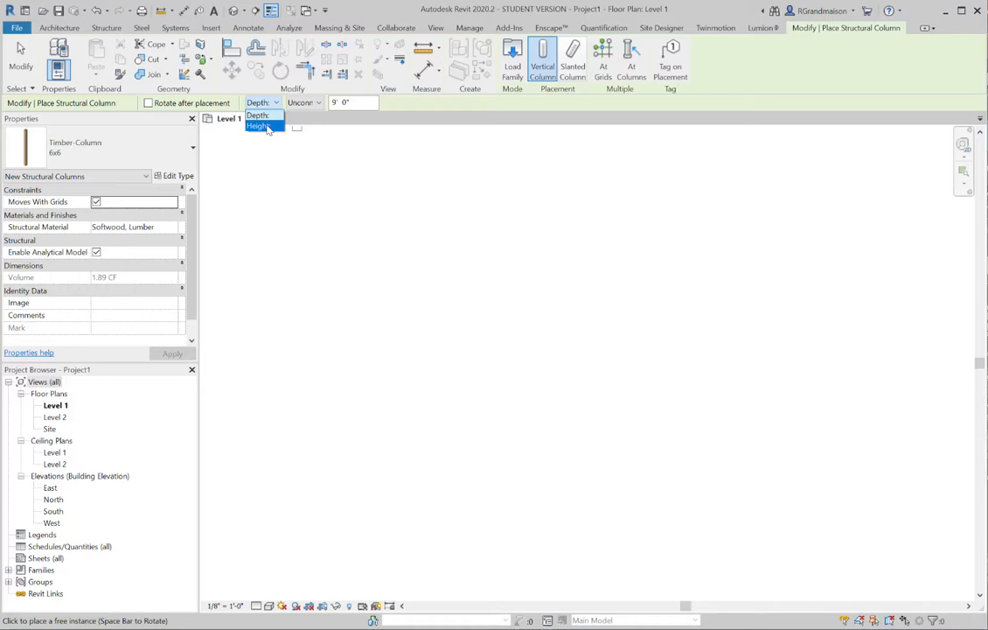
click(264, 126)
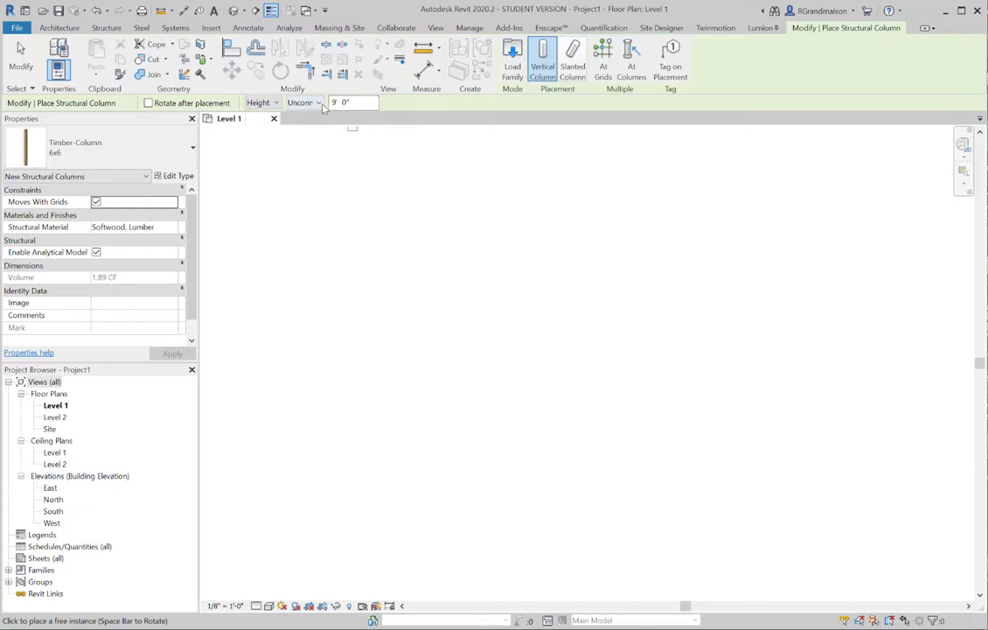
click(319, 103)
click(313, 125)
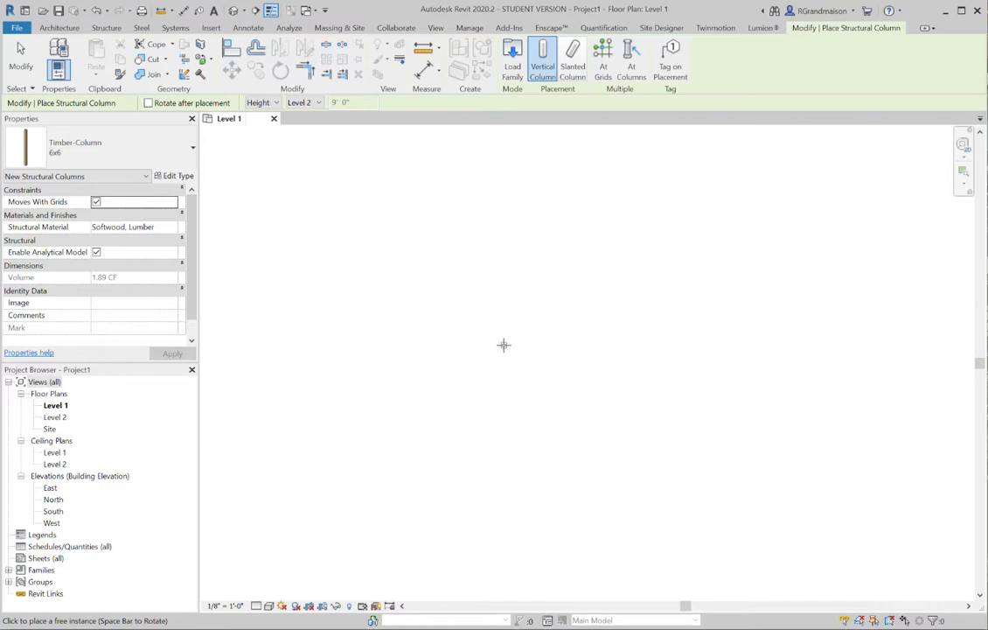
Place six 6x6 timber columns in three rough rows of two, about 12'-5" across and about 19'-7" from first to last row
click(456, 278)
click(627, 279)
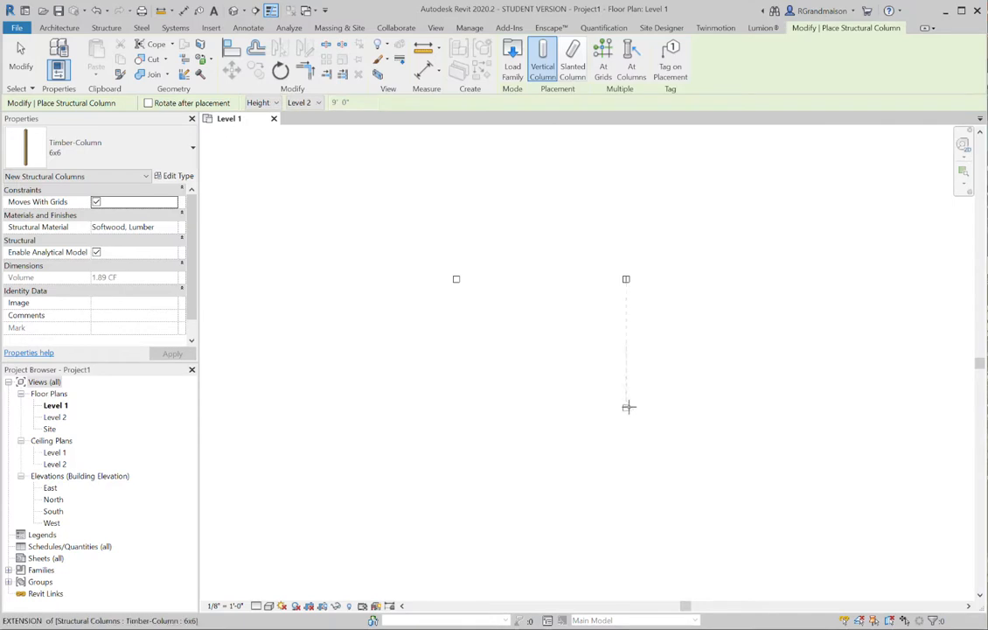
click(626, 402)
click(456, 407)
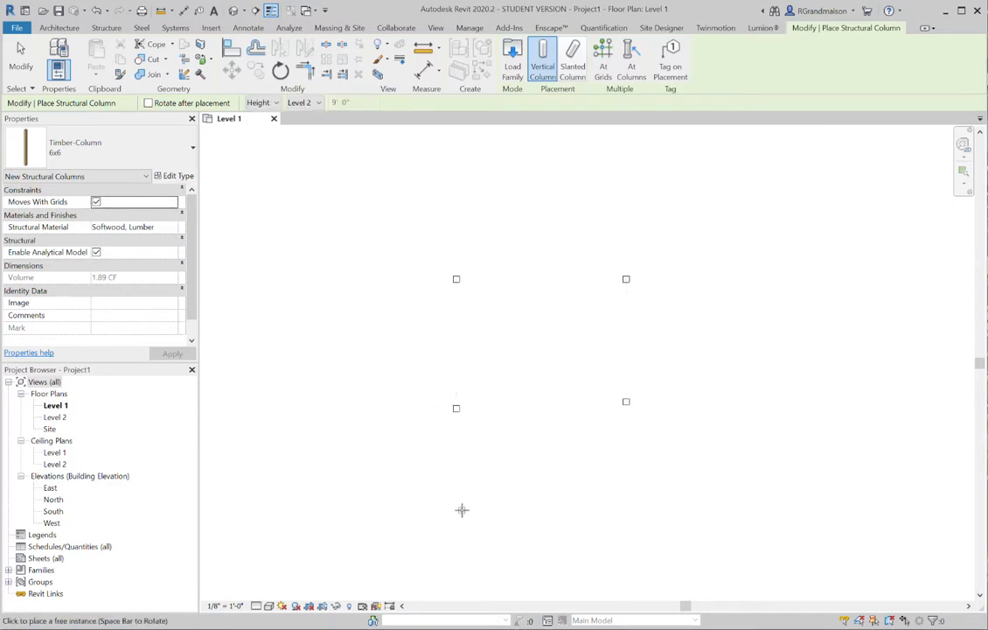
click(464, 521)
click(645, 547)
scroll(569, 245, down, 2)
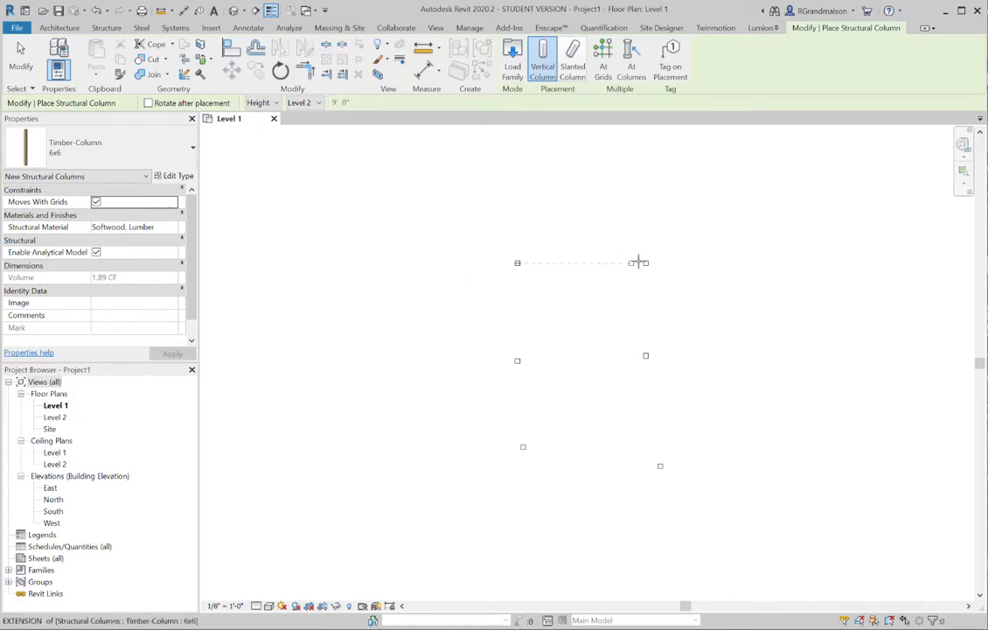
middle_drag(630, 325, 633, 353)
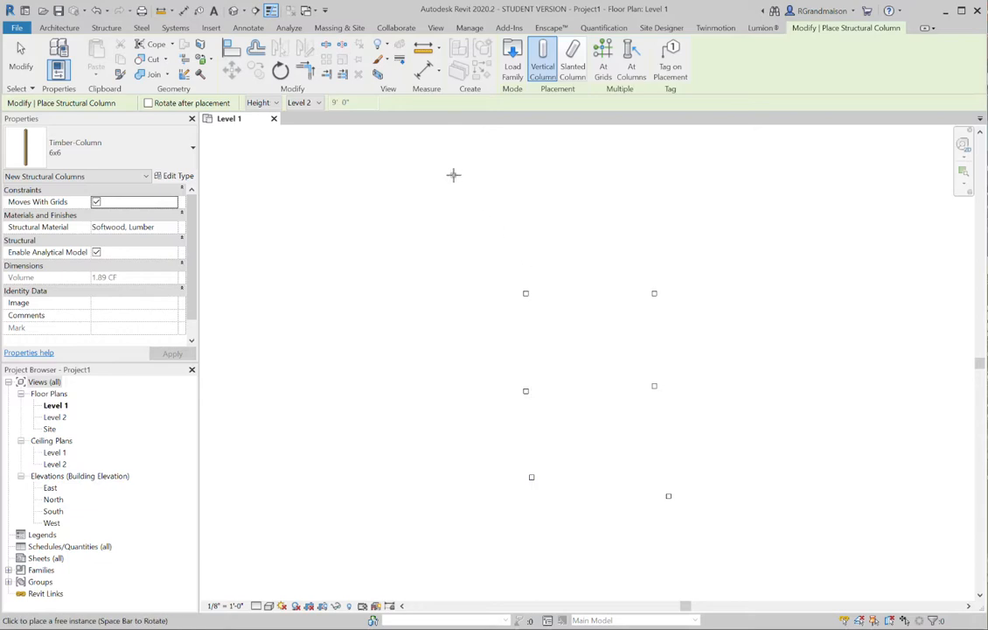
Add an aligned dimension between the centers of the two columns in the top row, placed above them
click(425, 71)
scroll(527, 307, up, 4)
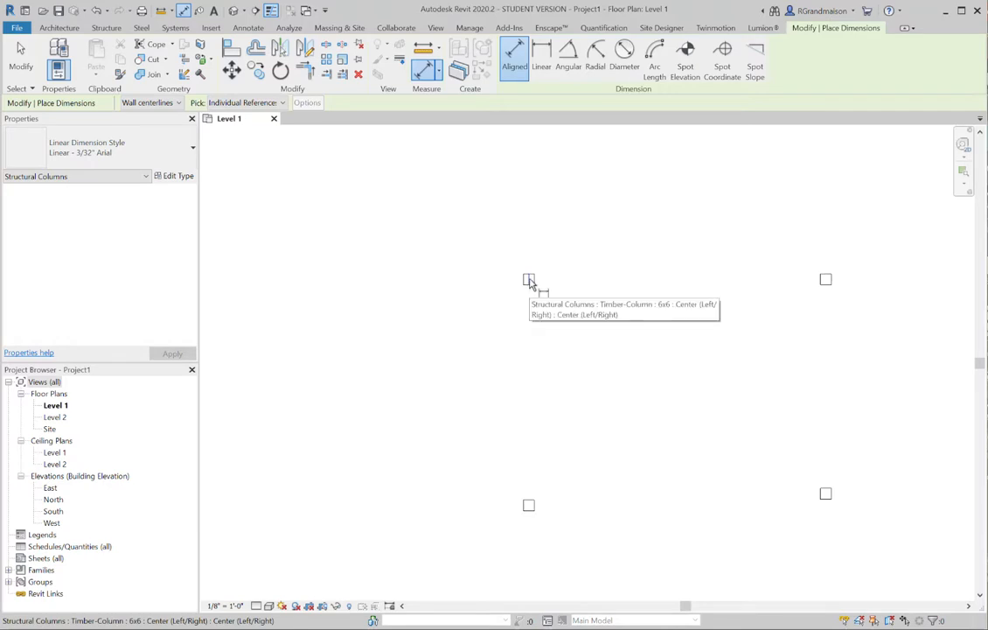
click(529, 282)
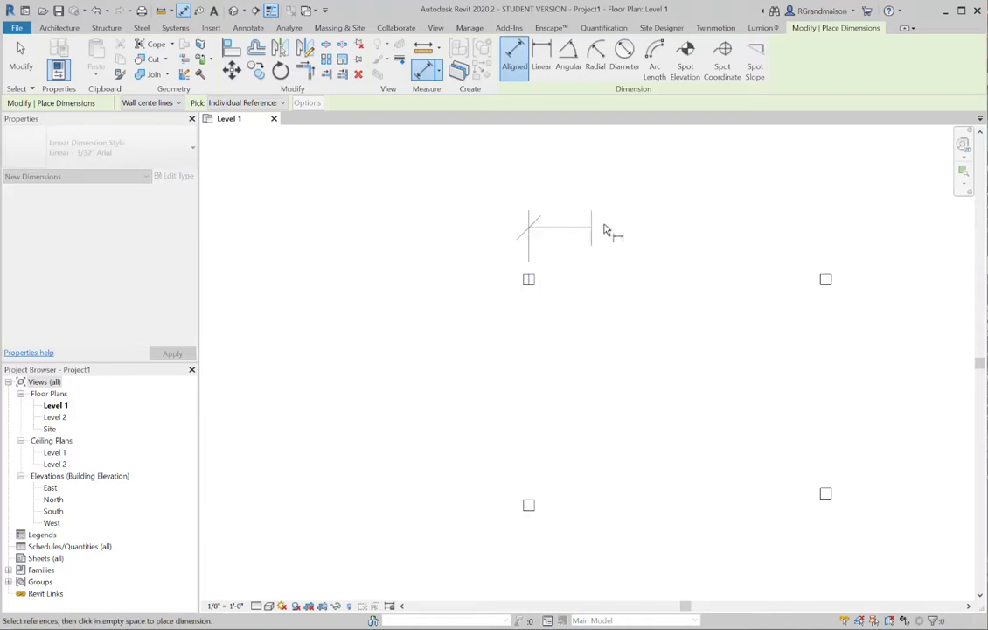
click(826, 283)
scroll(805, 232, down, 3)
click(799, 210)
Dimension the three right-hand columns center to center in one vertical string and make their spacing equal
middle_drag(772, 275, 515, 212)
scroll(585, 205, up, 1)
scroll(563, 200, up, 1)
click(560, 193)
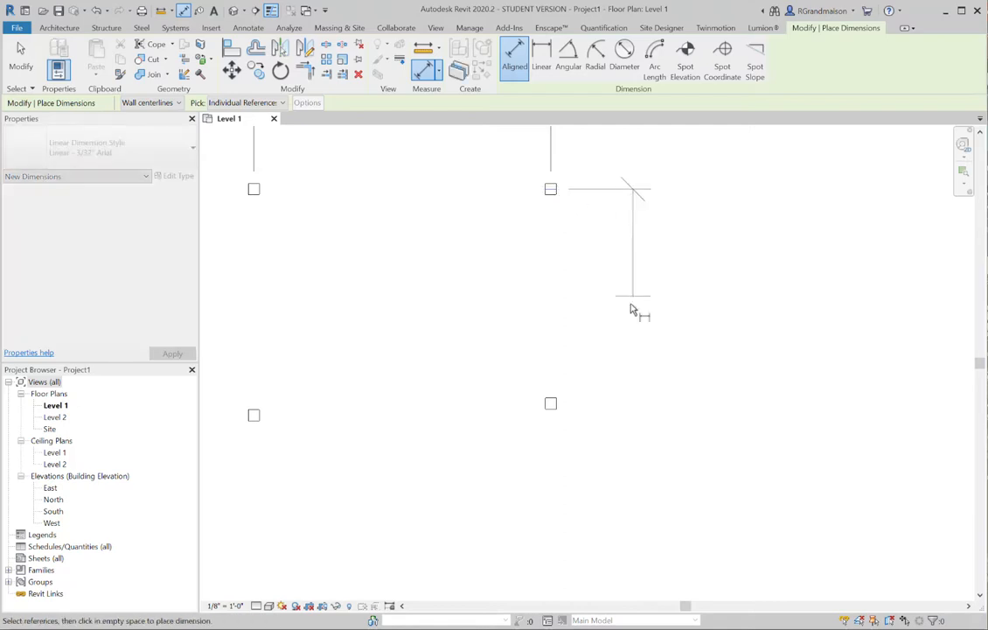
click(559, 406)
scroll(635, 360, down, 4)
middle_drag(633, 390, 637, 225)
scroll(625, 354, up, 5)
click(606, 379)
scroll(710, 292, down, 6)
click(722, 270)
scroll(768, 203, down, 1)
middle_drag(767, 203, 757, 330)
click(674, 340)
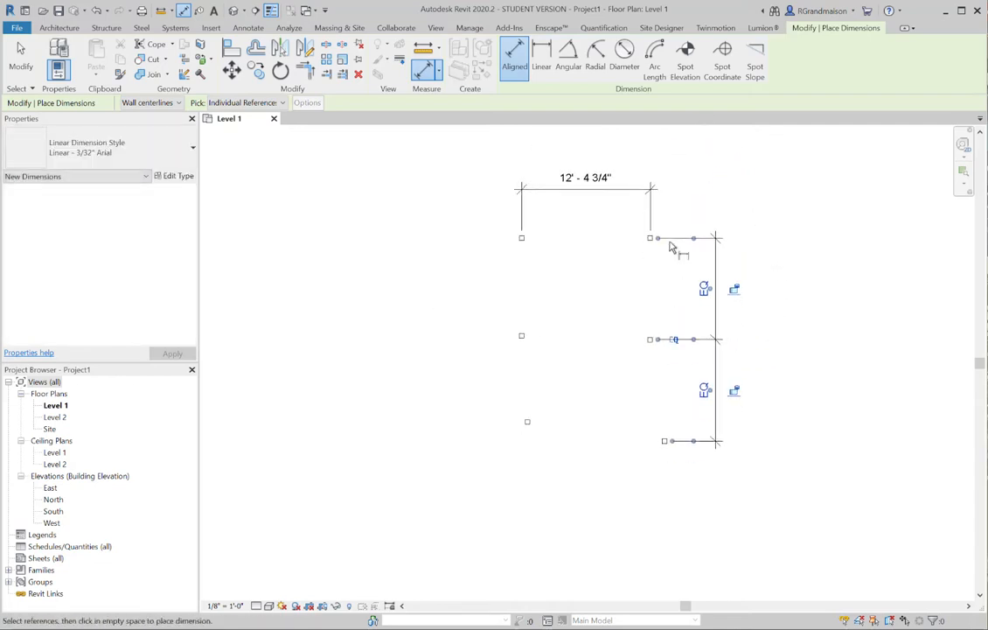
Add an overall vertical dimension from the top right column to the bottom right column, outside the EQ string
scroll(636, 259, up, 2)
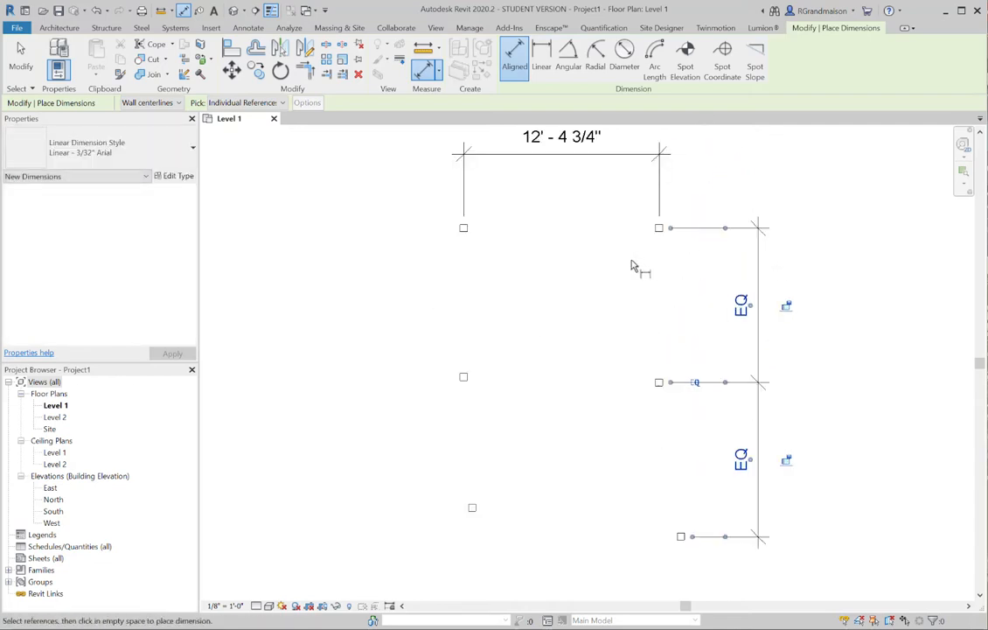
click(664, 229)
middle_drag(705, 422, 690, 300)
scroll(660, 385, up, 1)
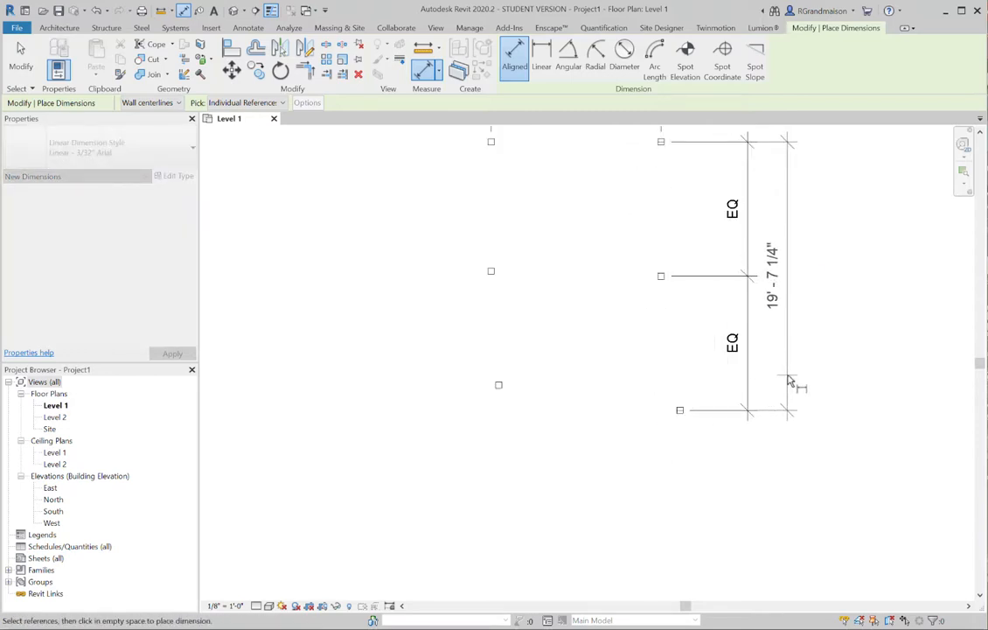
click(790, 385)
key(Escape)
key(Escape)
Set the overall distance between the top and bottom right columns to 24'-0" by moving the bottom right column
scroll(582, 336, down, 3)
middle_drag(589, 339, 591, 389)
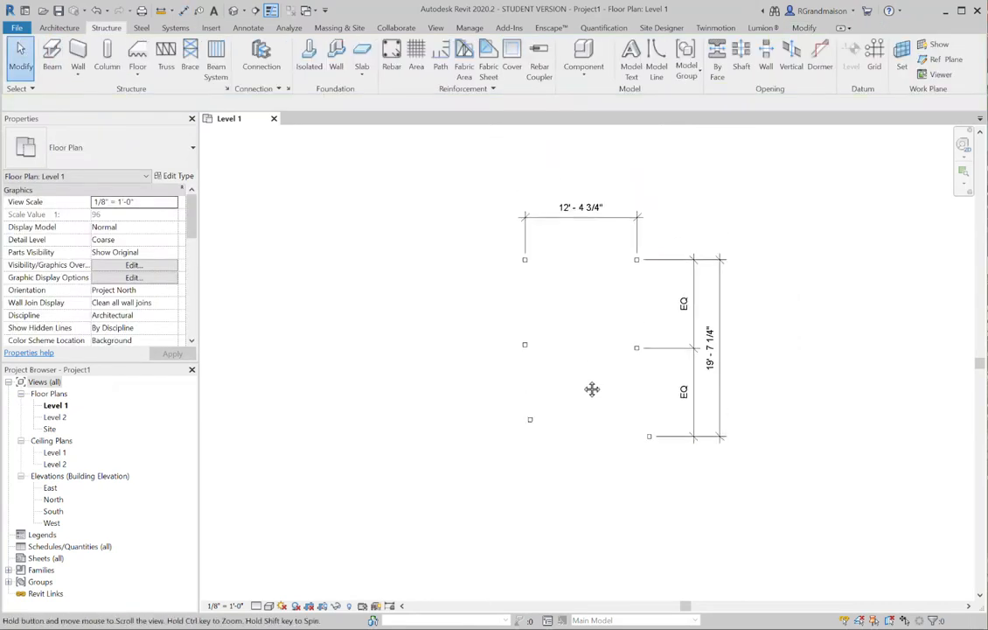
scroll(647, 414, up, 2)
click(651, 444)
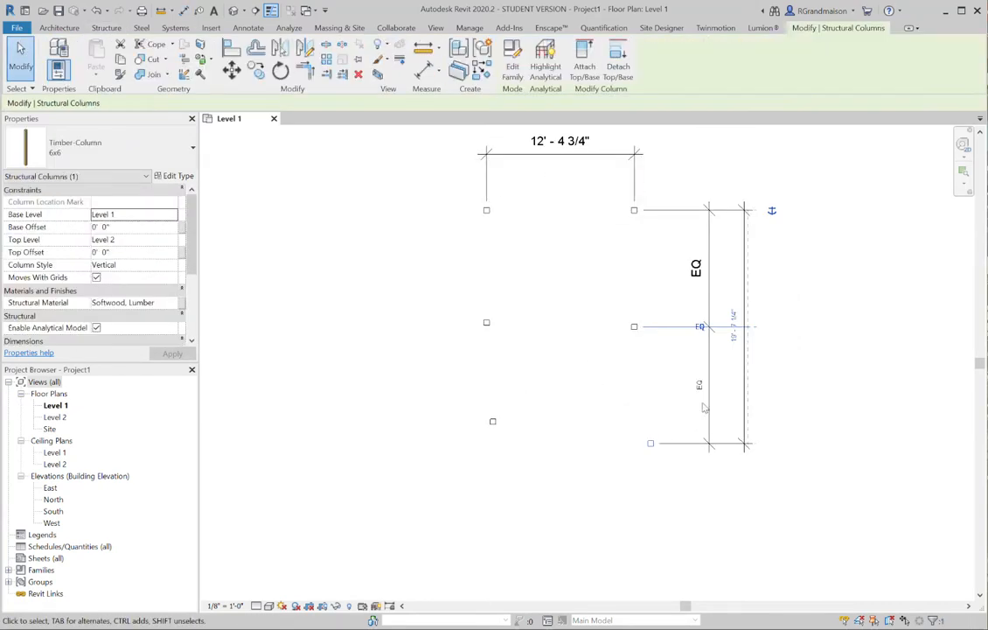
click(733, 337)
text(2)
key(Return)
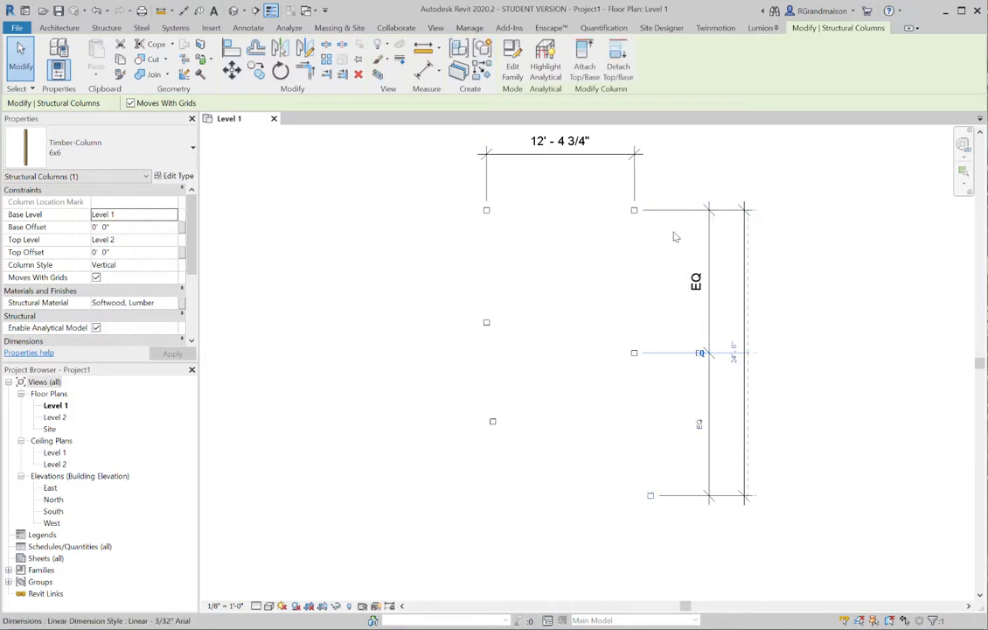
Set the spacing between the two top columns to 12' by moving the top left column
middle_drag(755, 199, 792, 231)
click(711, 221)
click(528, 245)
click(595, 171)
text(12)
key(Return)
click(606, 326)
Align the top right column's front/back centerline with the top left column using multiple alignment, and lock the alignment
middle_drag(606, 326, 623, 194)
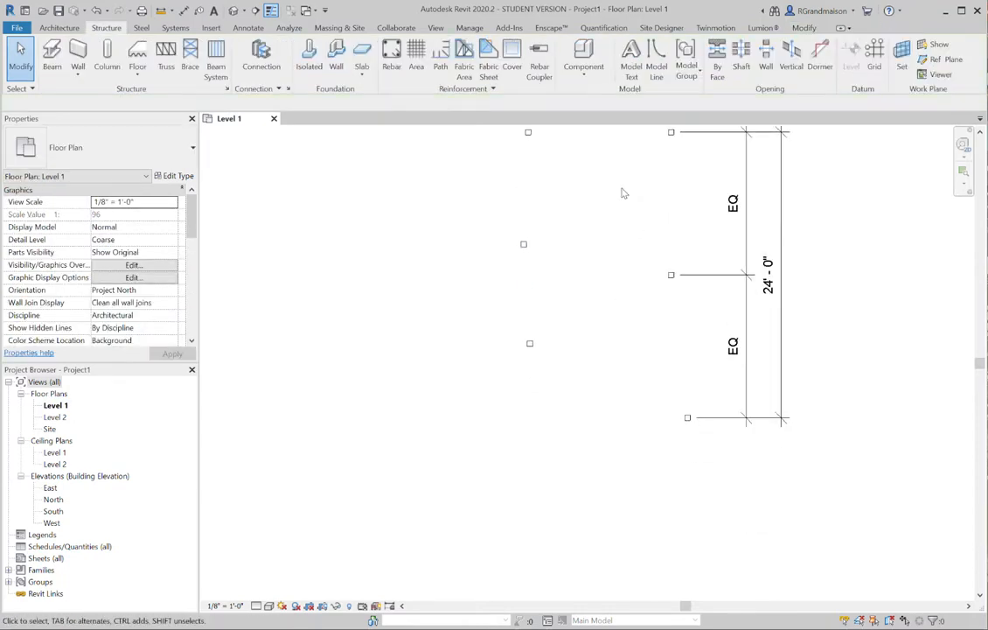
middle_drag(588, 245, 587, 296)
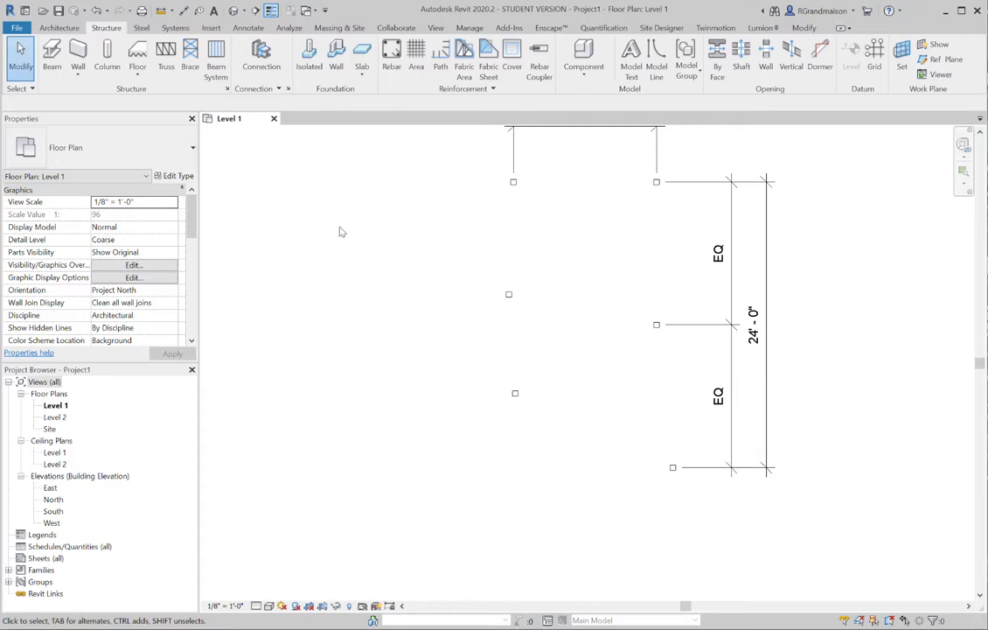
click(804, 28)
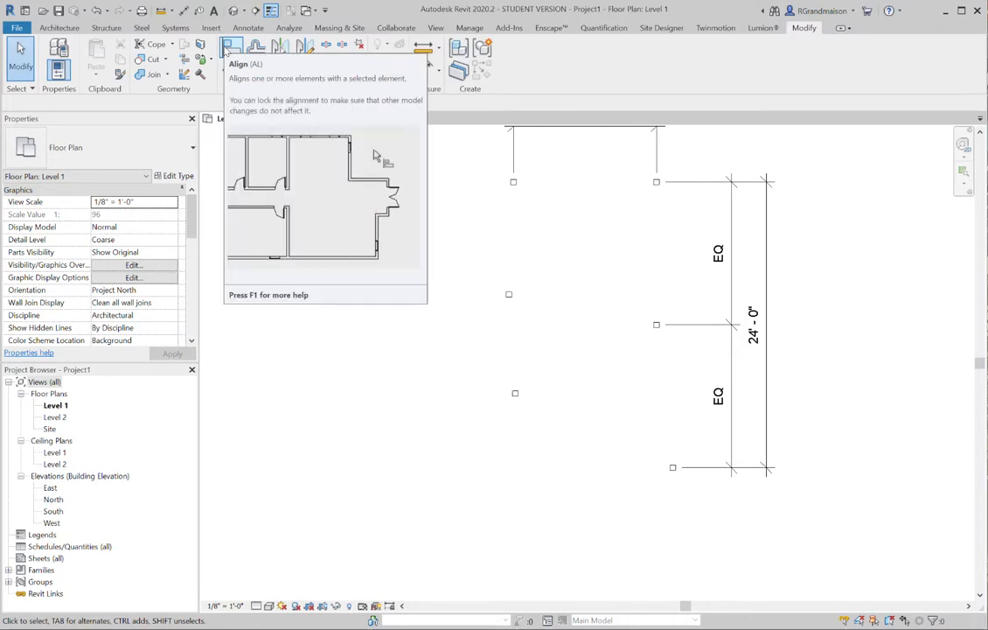
click(229, 48)
scroll(532, 193, up, 2)
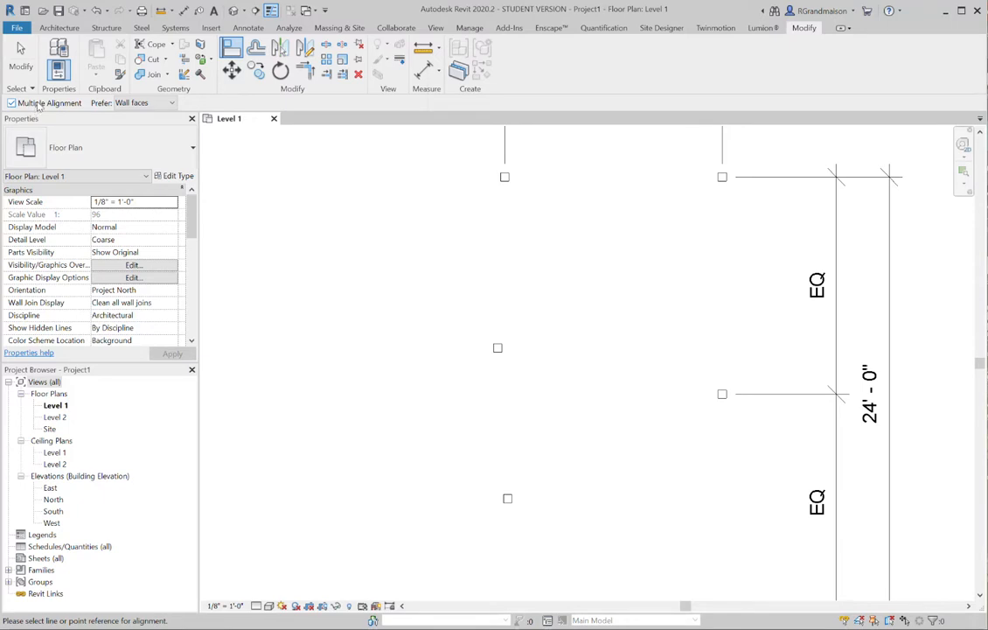
scroll(405, 245, down, 1)
middle_drag(408, 243, 365, 244)
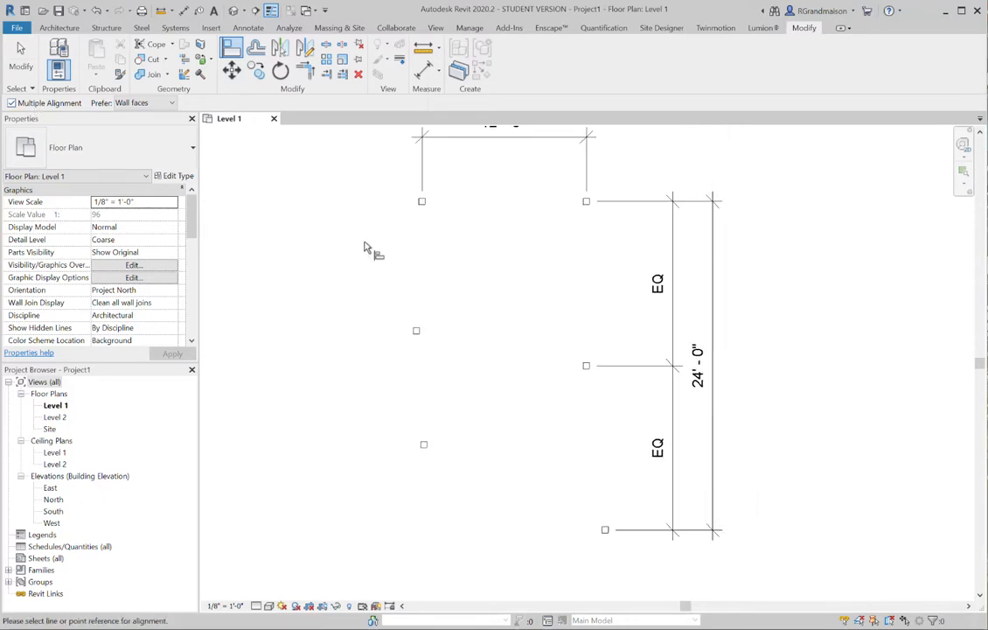
scroll(440, 243, up, 1)
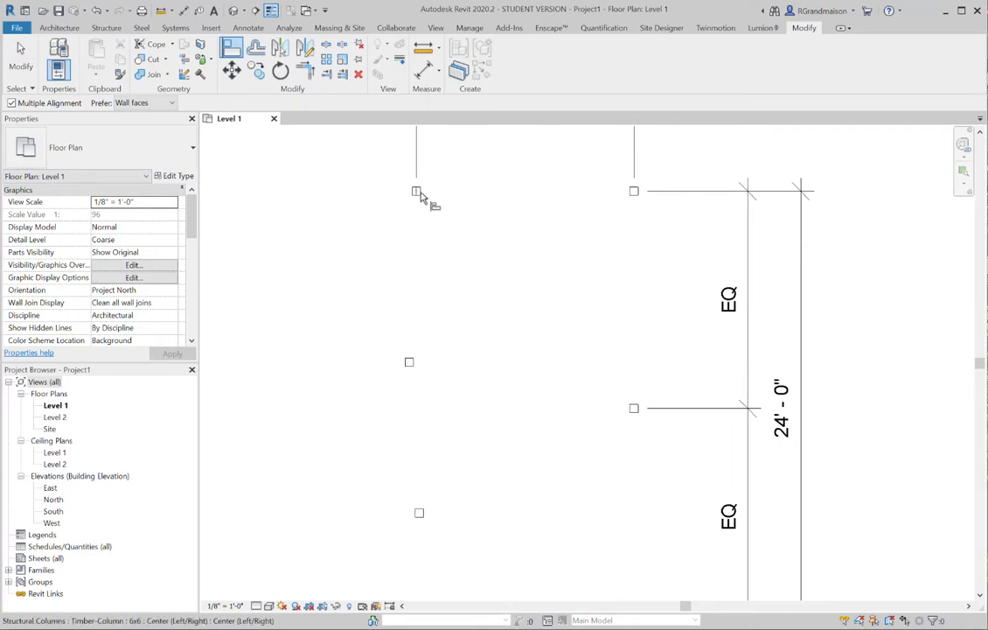
click(422, 197)
click(634, 194)
click(513, 206)
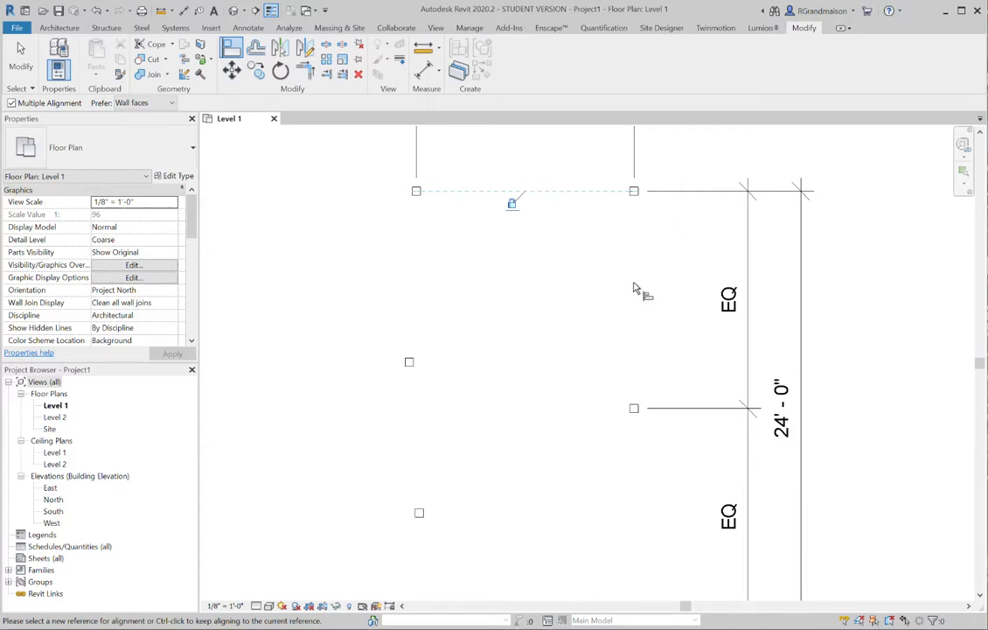
Align the middle left column's front/back center with the middle right column and lock the alignment
middle_drag(597, 284, 586, 265)
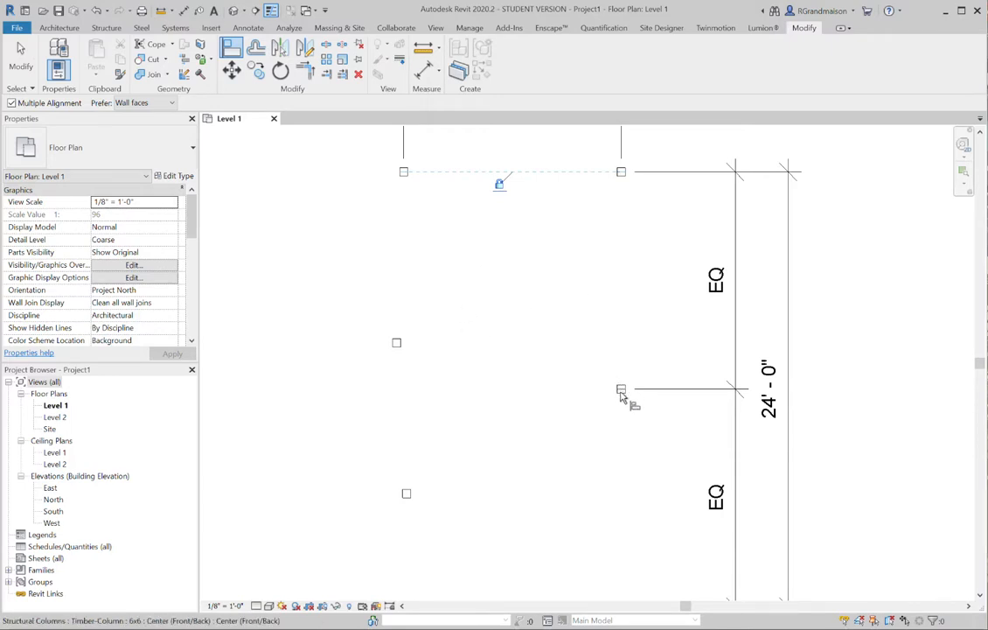
key(Escape)
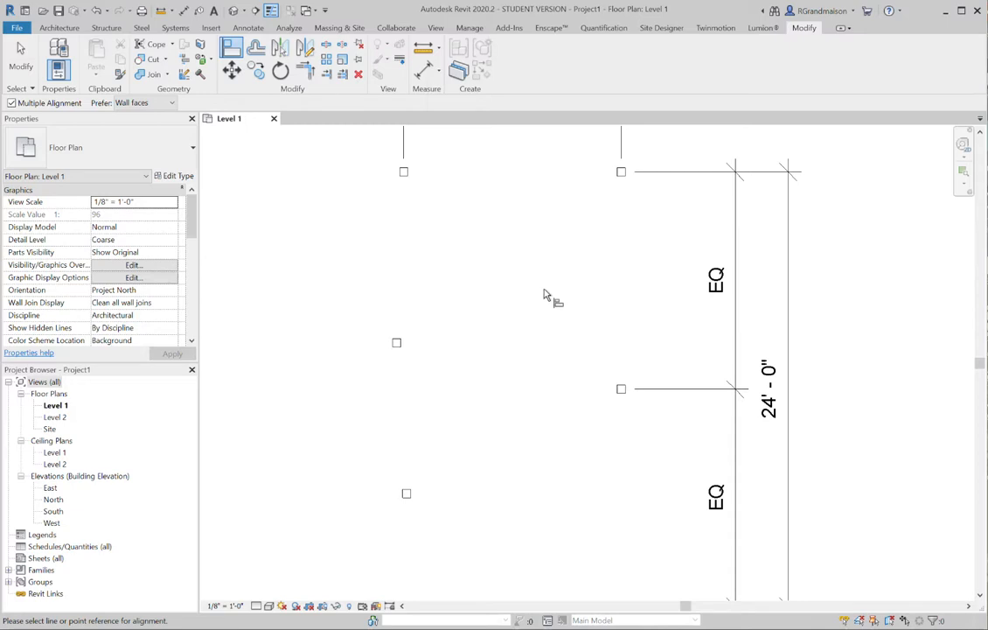
click(627, 394)
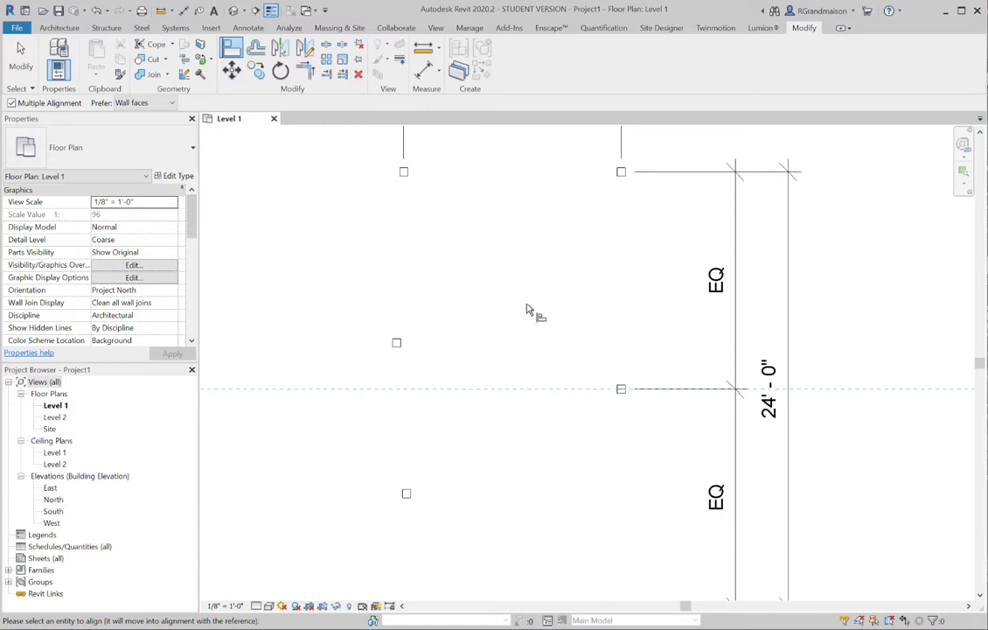
click(399, 343)
click(496, 401)
Align the bottom left column's front/back center with the bottom right column and lock the alignment
middle_drag(557, 468, 534, 308)
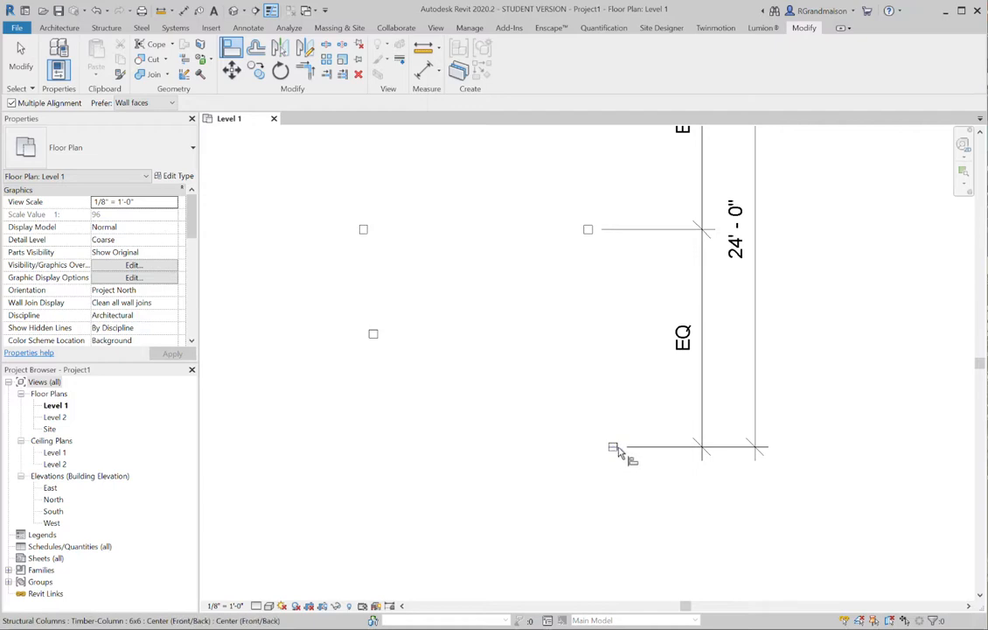
click(617, 450)
click(376, 334)
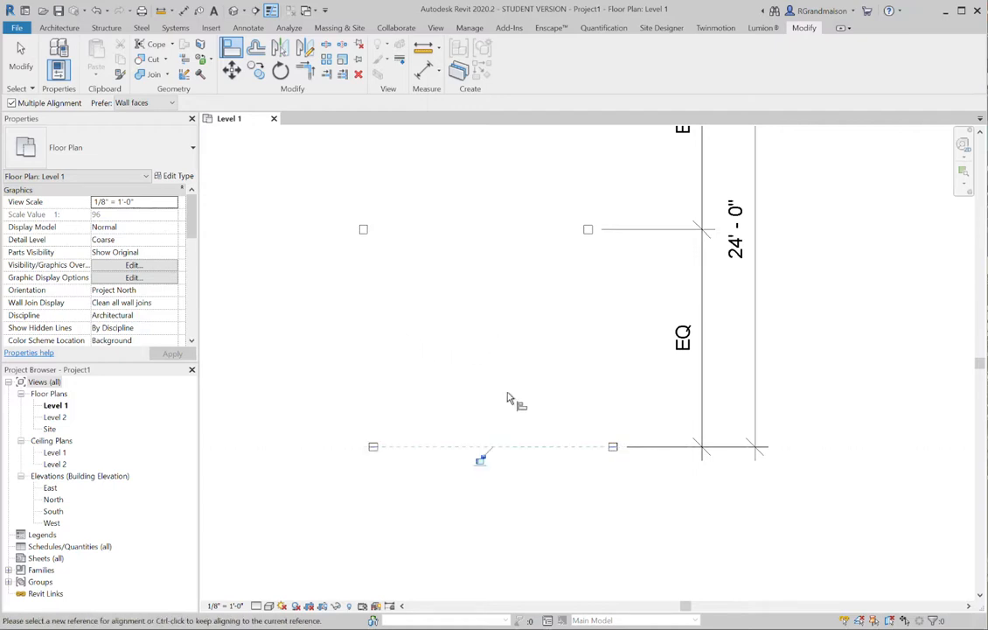
scroll(499, 442, down, 1)
scroll(512, 346, down, 1)
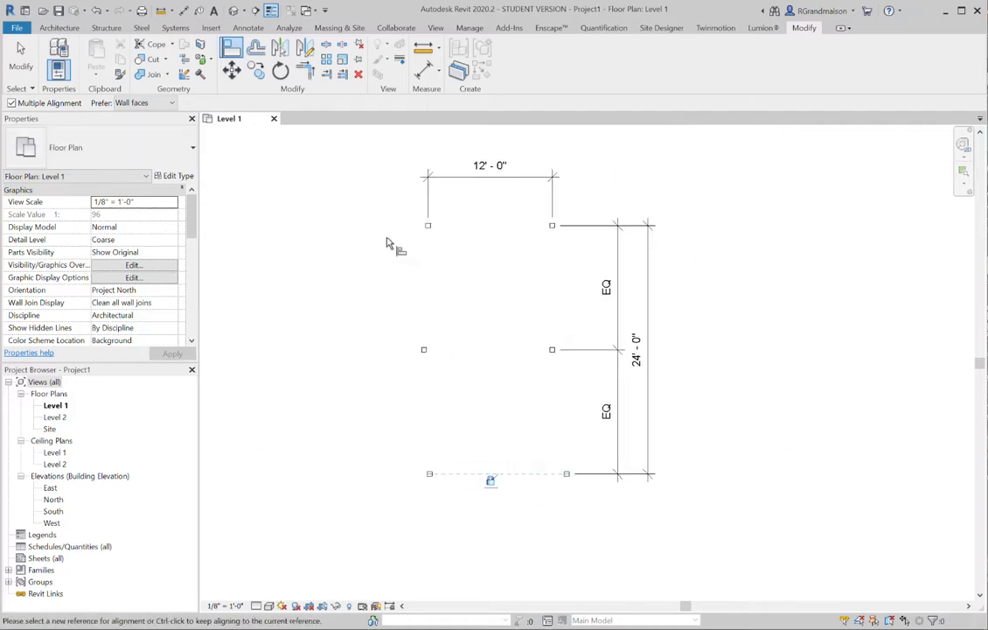
middle_drag(458, 282, 468, 290)
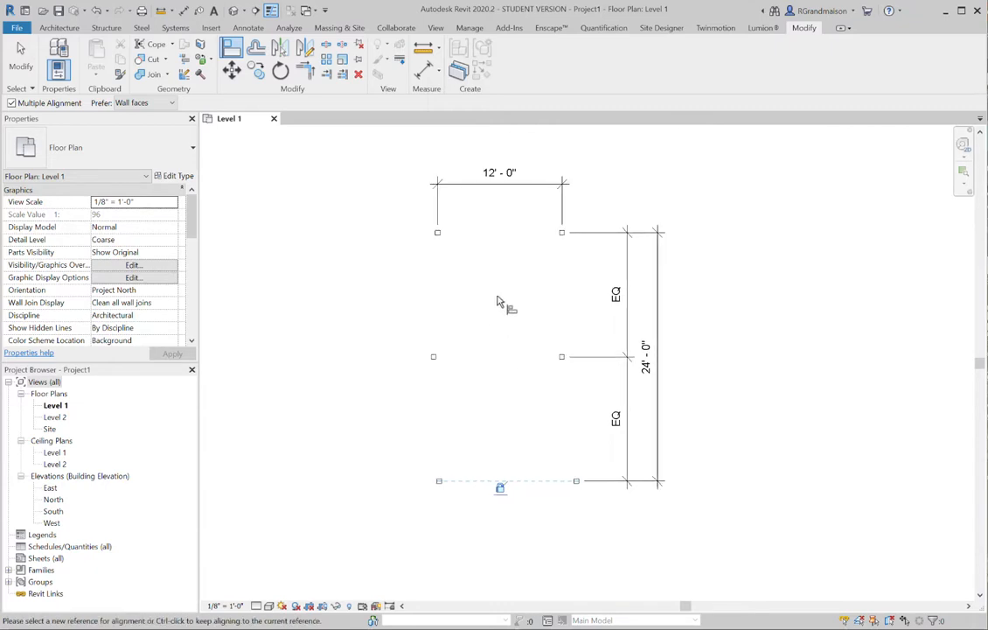
Align the middle and bottom left columns to the top left column's left/right center and lock both alignments
scroll(446, 249, up, 2)
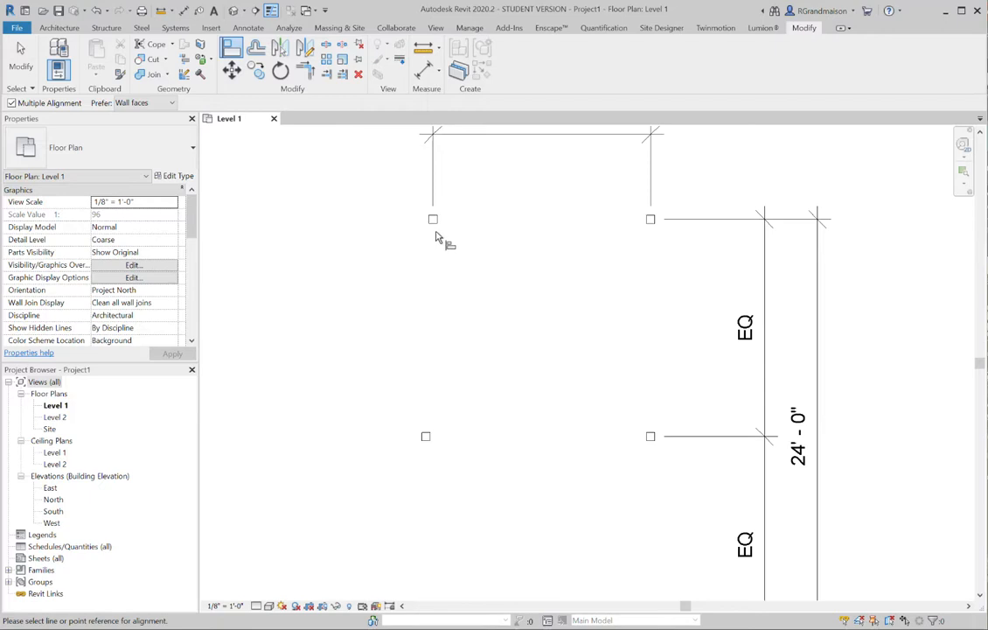
click(432, 229)
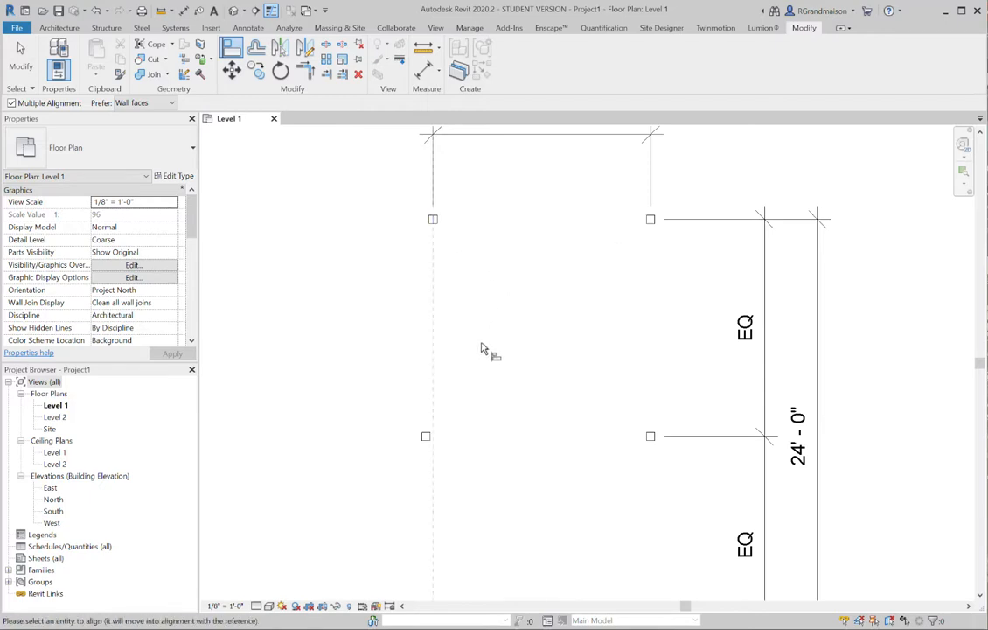
click(428, 436)
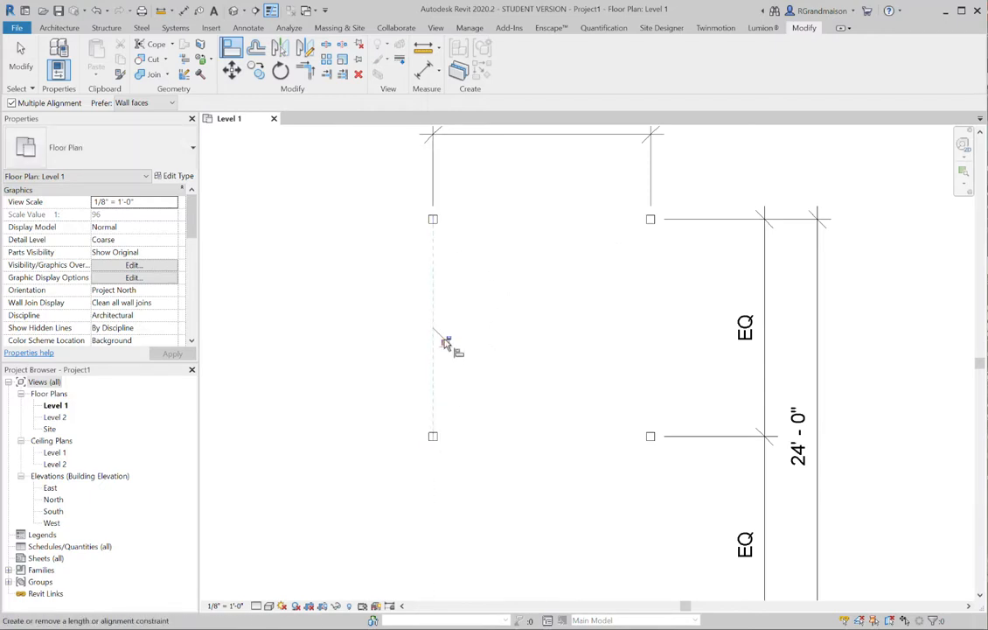
scroll(447, 344, down, 2)
middle_drag(525, 508, 516, 412)
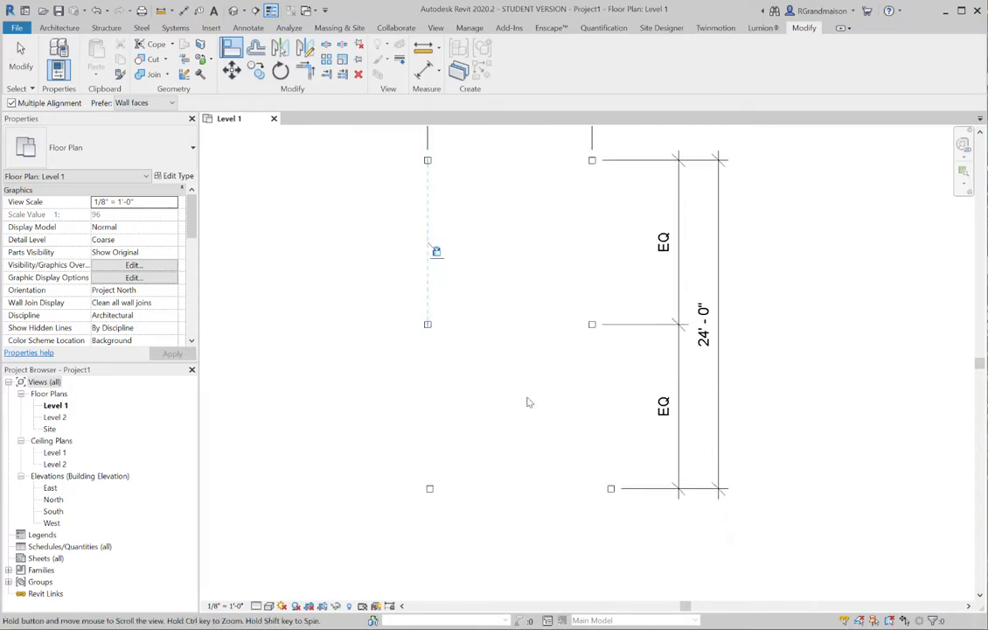
click(432, 490)
middle_drag(506, 237, 483, 304)
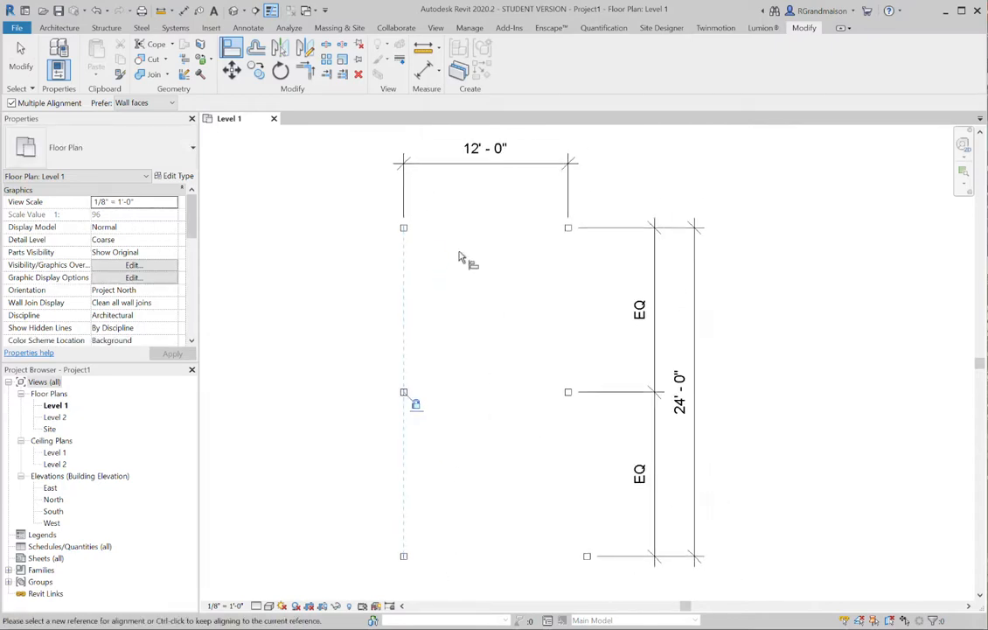
Align the middle and bottom right columns to the top right column's left/right center, lock both, and end the Align command
key(Escape)
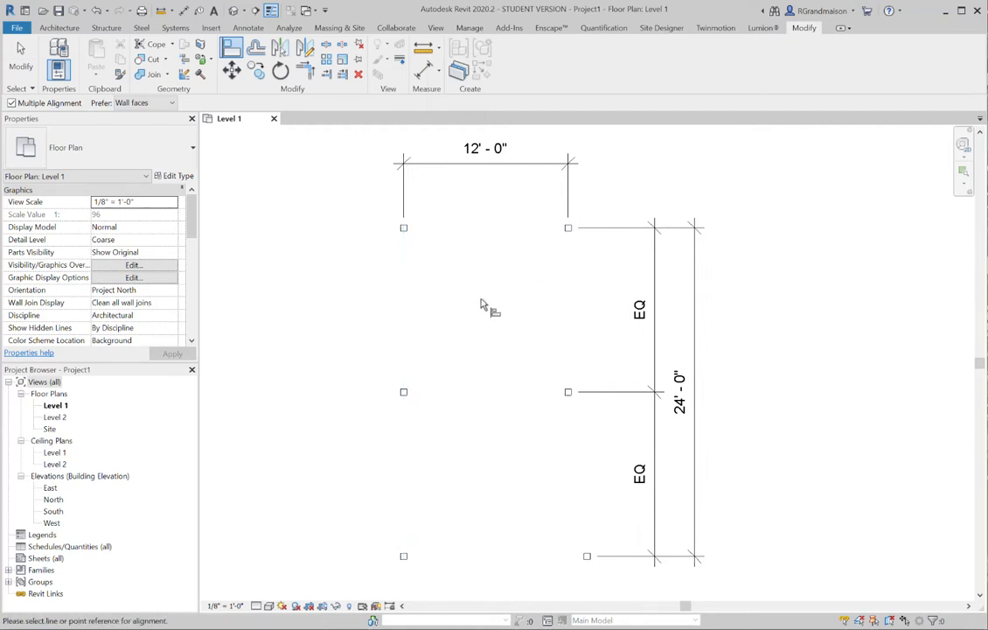
click(568, 229)
click(569, 393)
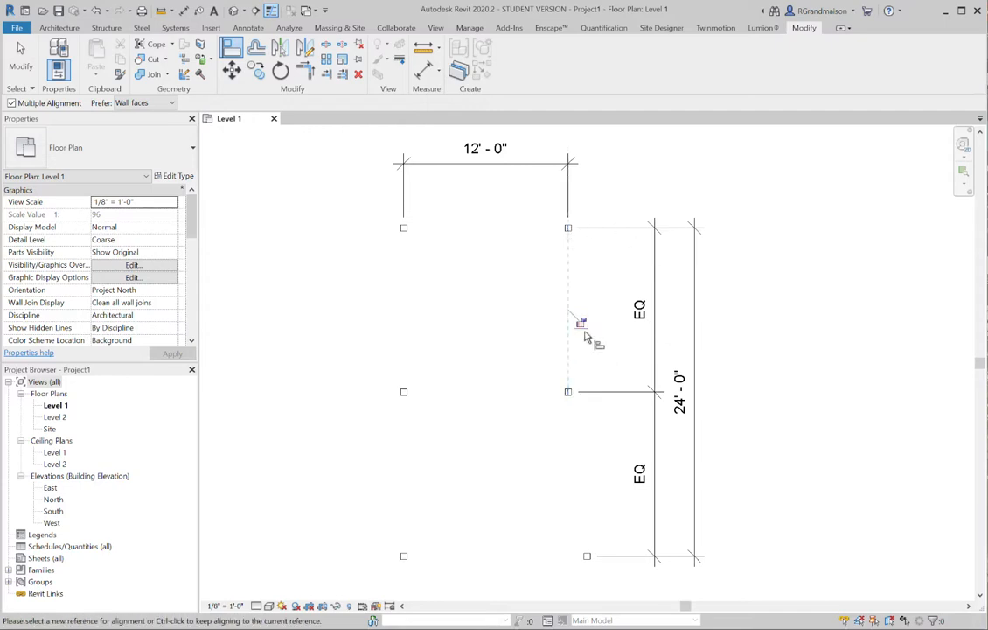
click(588, 557)
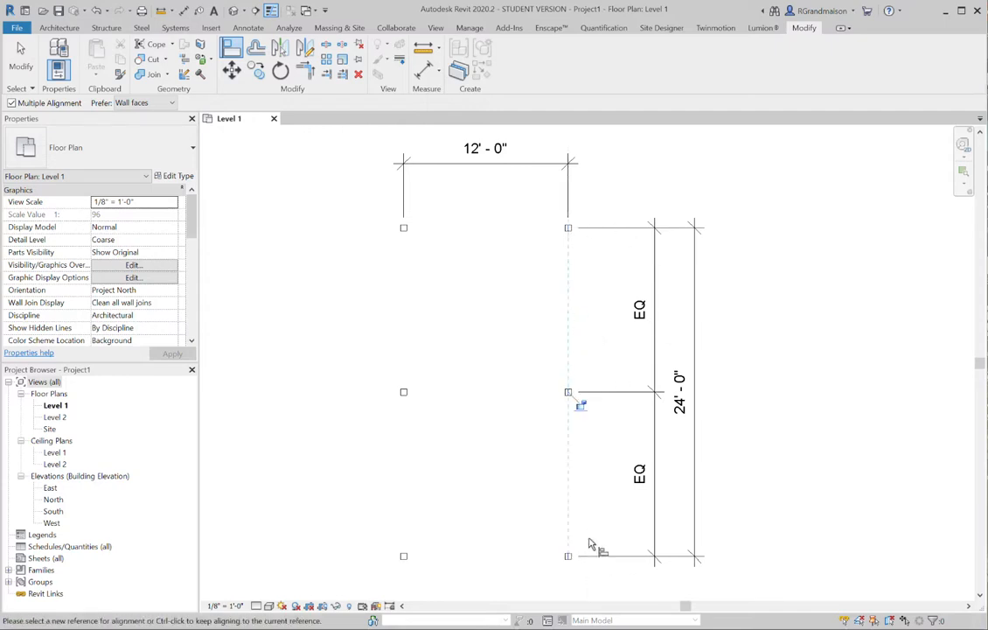
scroll(612, 359, down, 2)
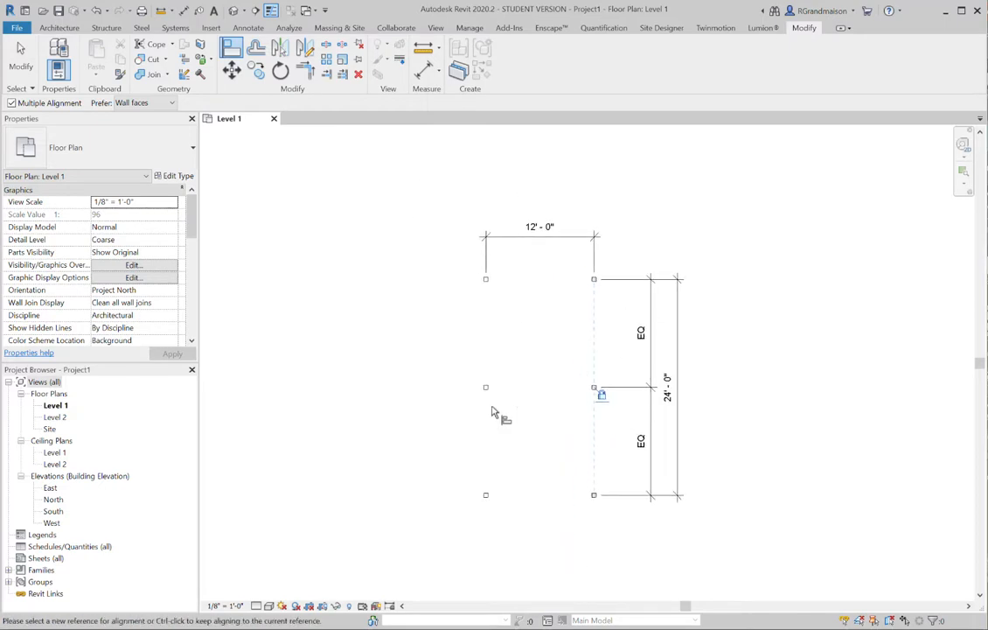
key(Escape)
key(Escape)
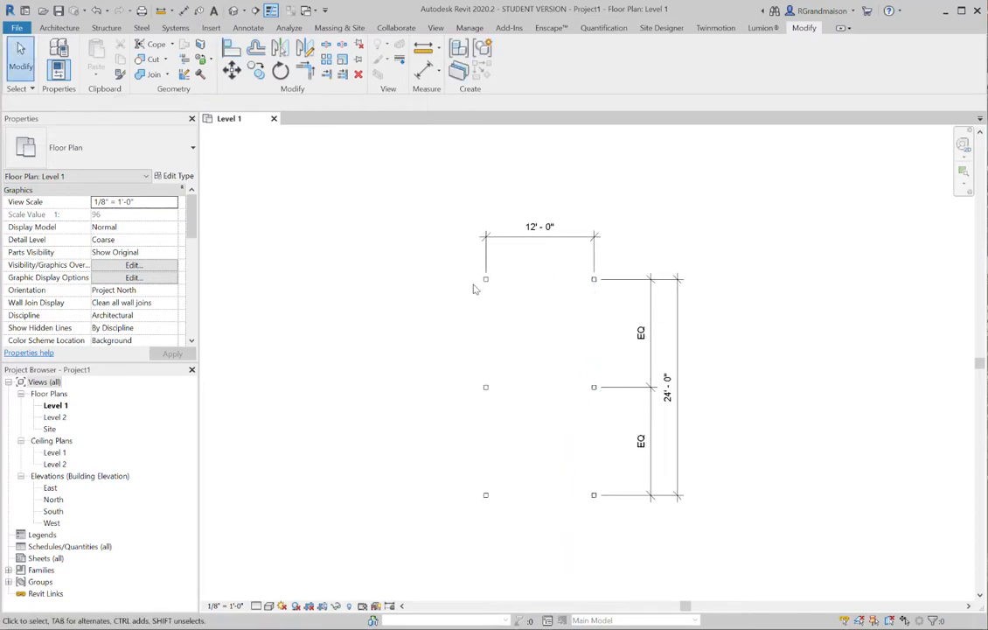
Set the horizontal spacing between the two column rows to 9'-0" by moving the top left column
click(487, 282)
click(536, 231)
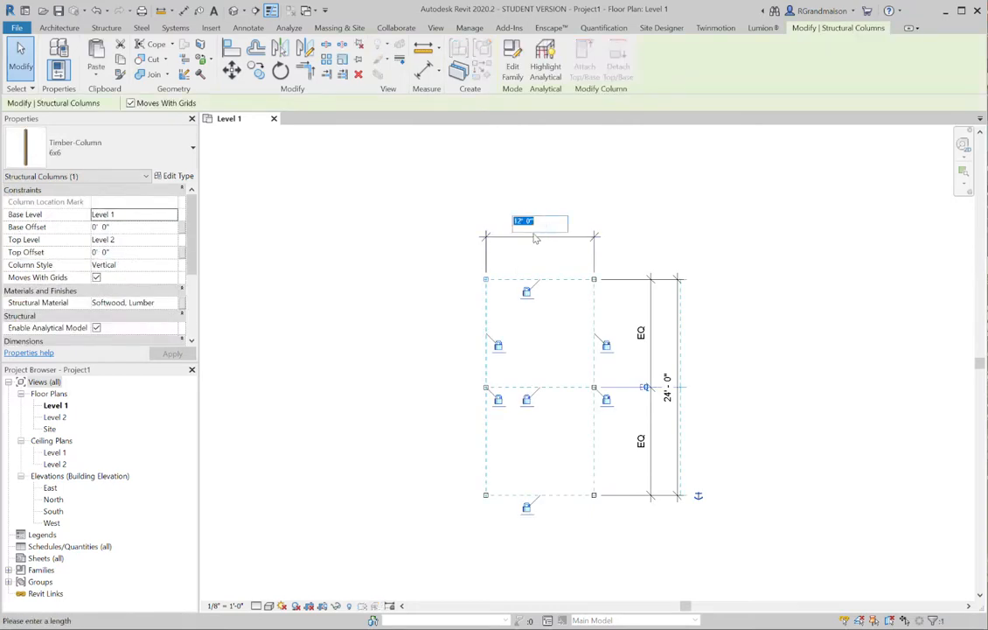
text(9)
key(Return)
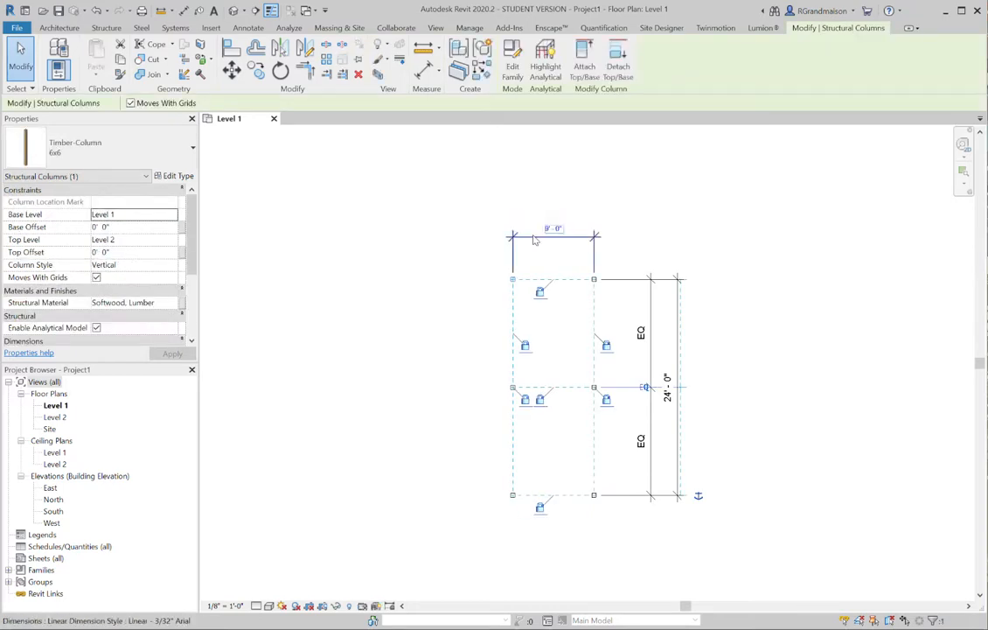
click(426, 298)
Set the overall vertical distance between the top and bottom columns to 18'-0" by moving the bottom right column
click(595, 496)
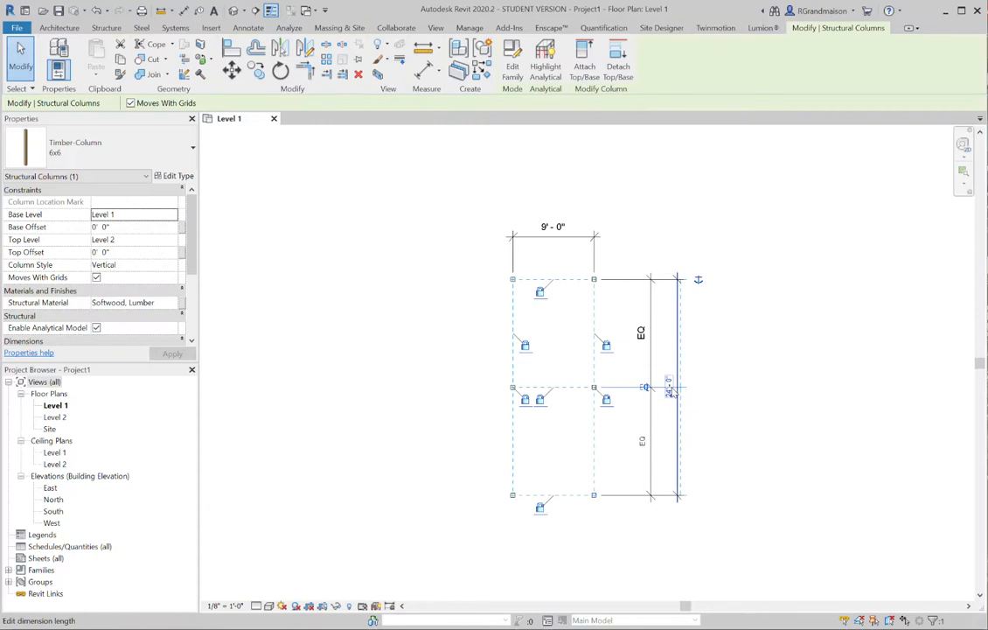
click(670, 390)
text(18)
key(Return)
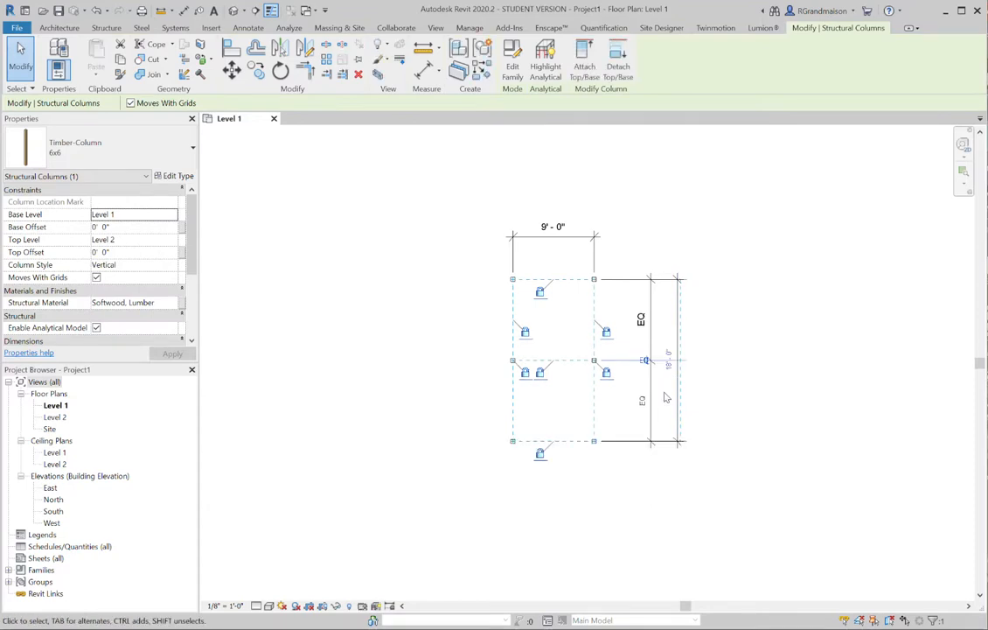
click(692, 283)
scroll(551, 371, up, 1)
middle_drag(574, 359, 562, 444)
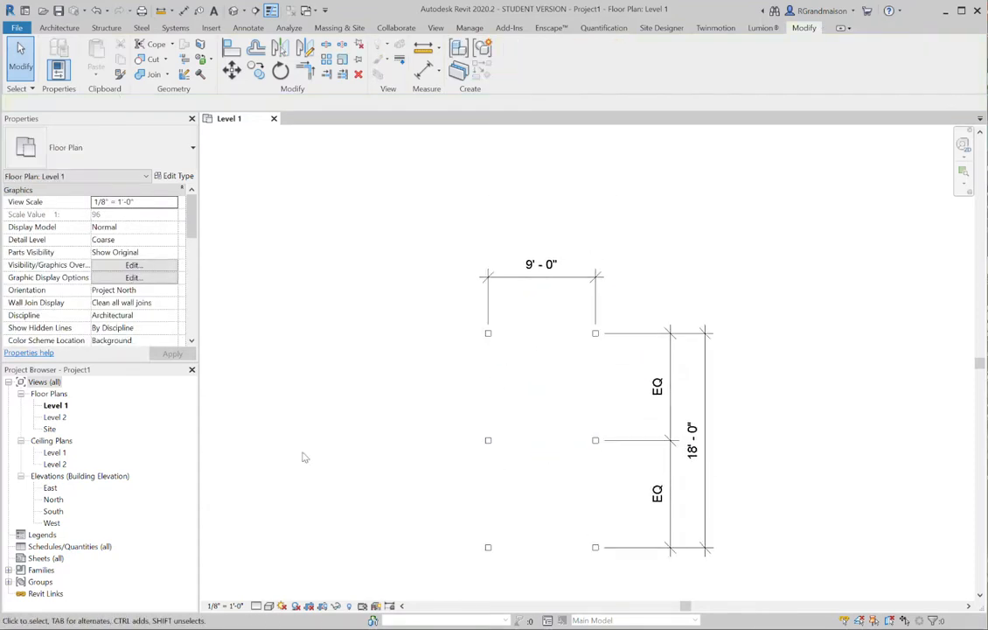
Draw two vertical grid lines about 13'-6" apart in the empty area beside the columns, with their ends aligned
middle_drag(523, 473, 588, 442)
scroll(524, 464, down, 1)
middle_drag(540, 409, 541, 418)
middle_drag(510, 296, 530, 292)
click(105, 30)
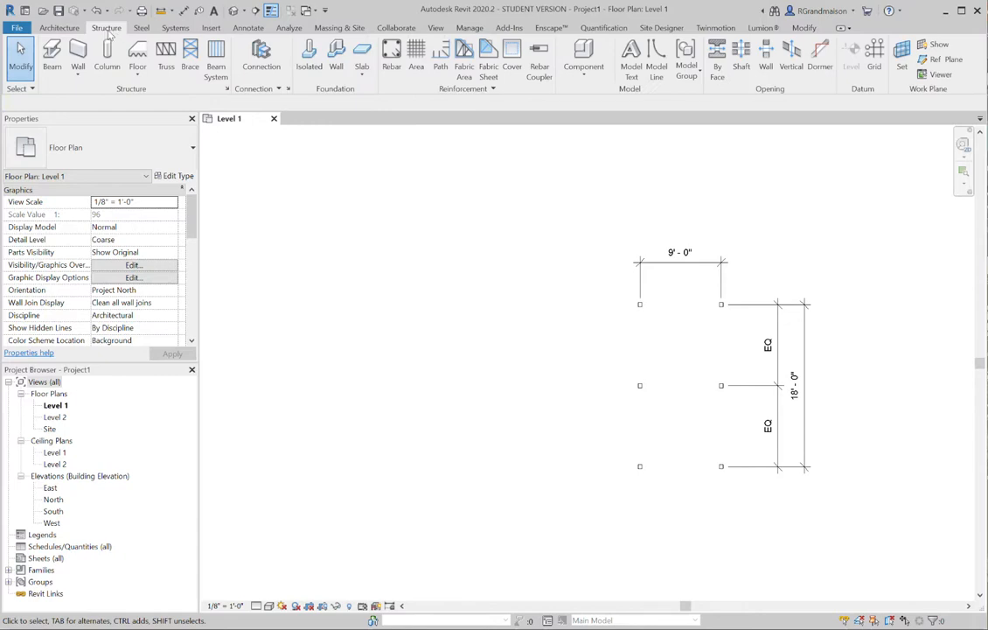
click(875, 52)
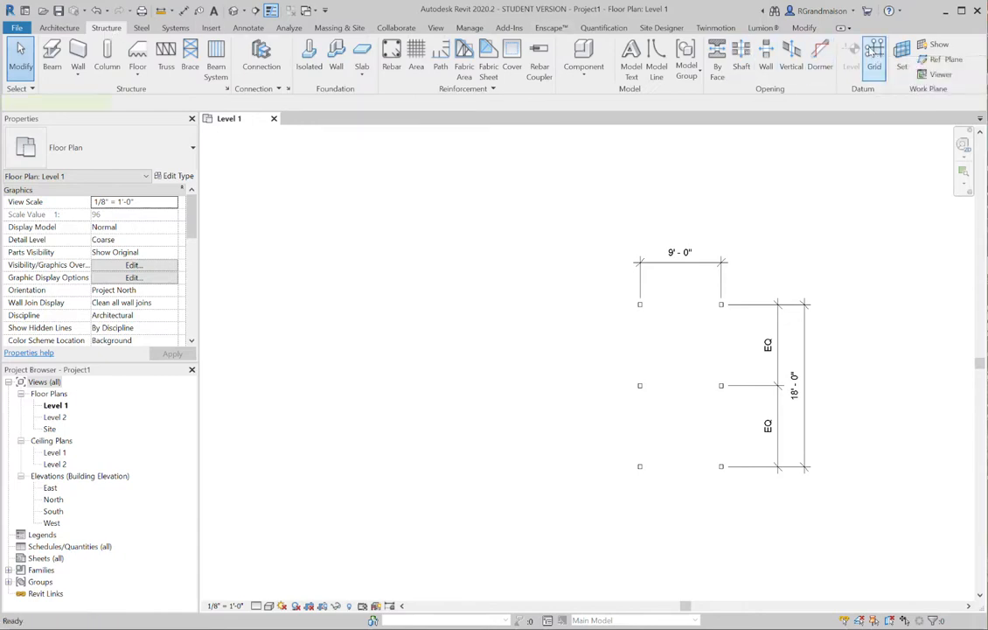
click(410, 496)
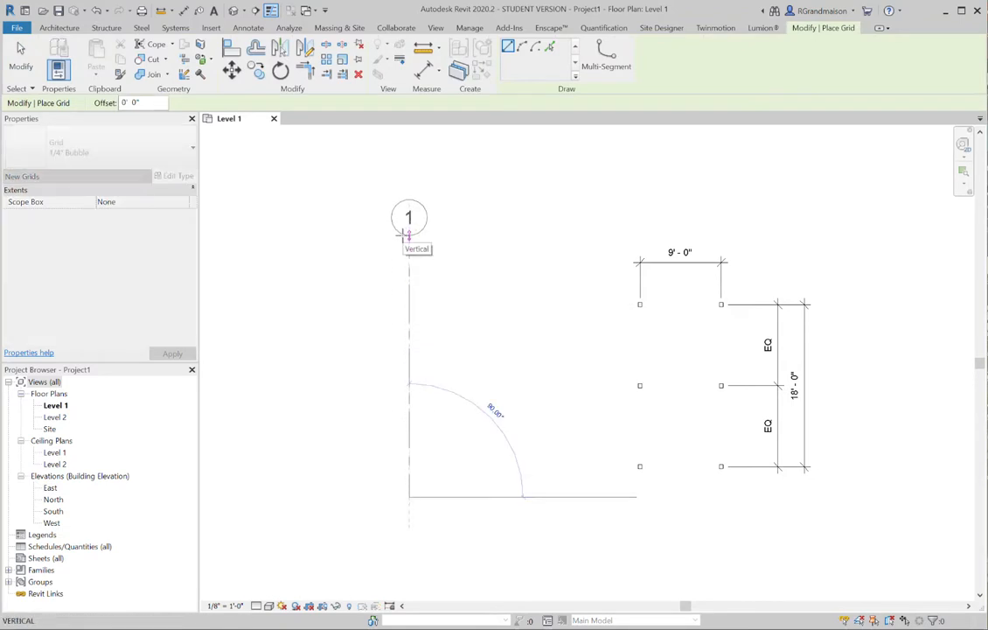
click(407, 234)
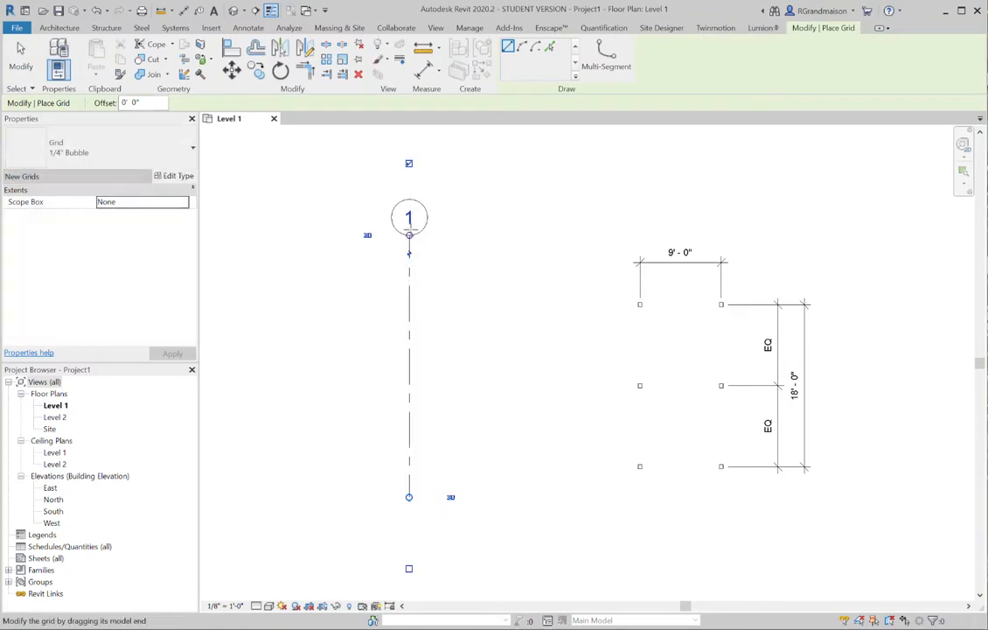
click(532, 497)
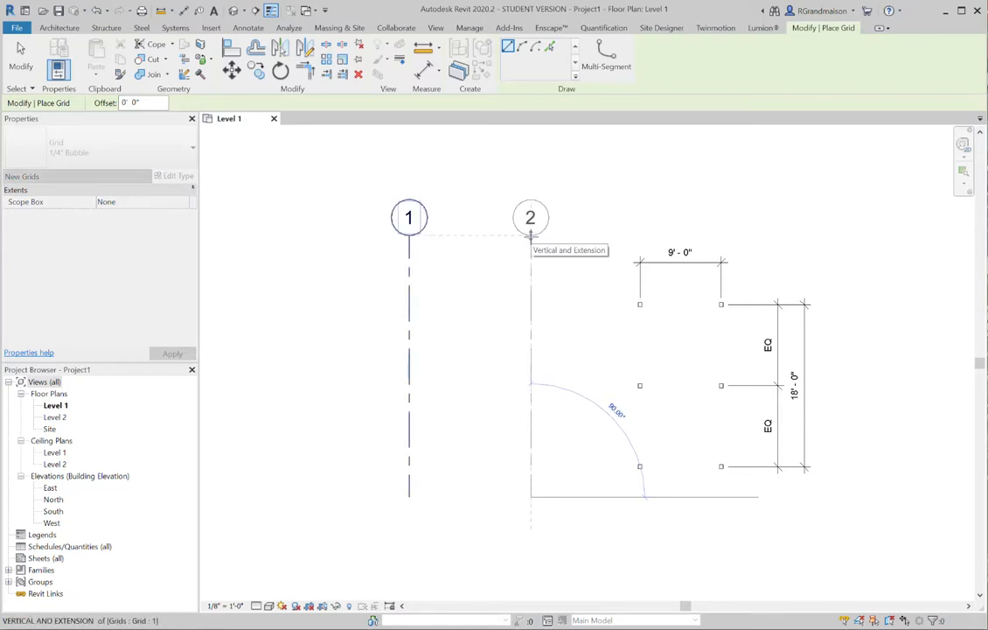
click(531, 235)
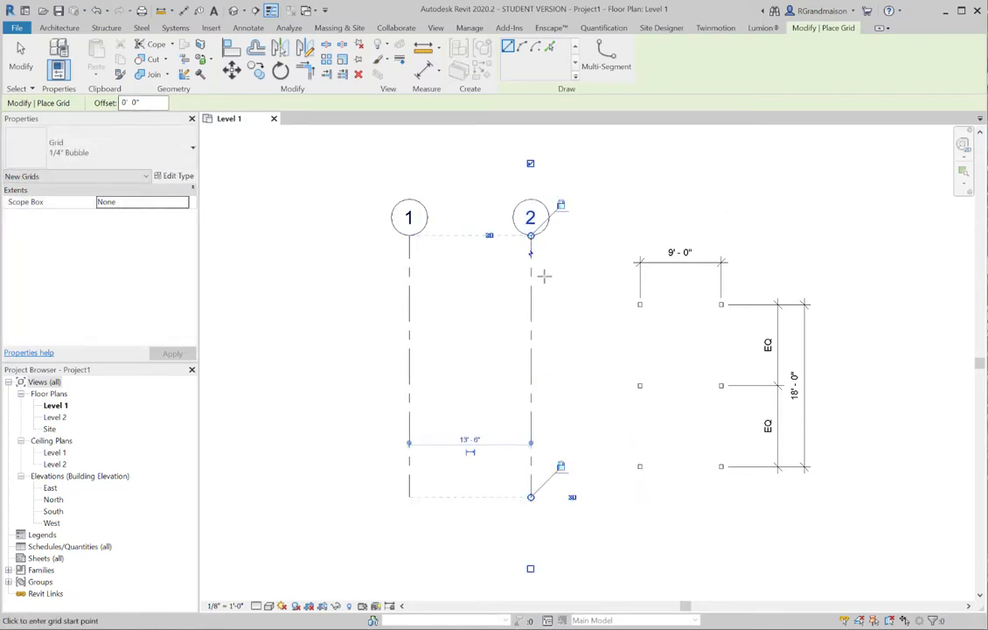
Draw a horizontal grid line across both vertical grid lines near their upper ends and end the Grid command
click(571, 275)
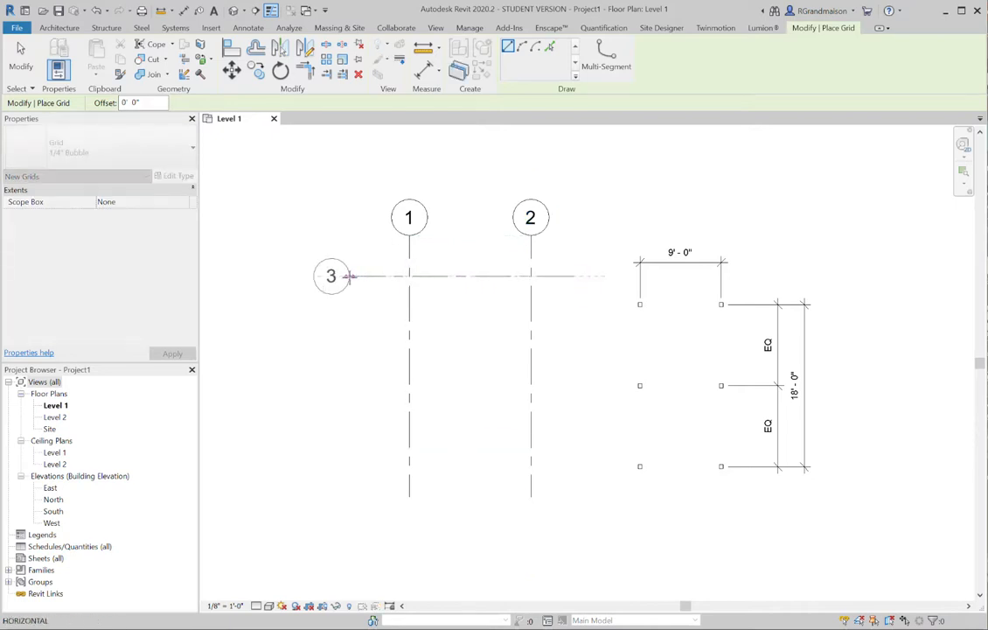
click(349, 275)
click(21, 54)
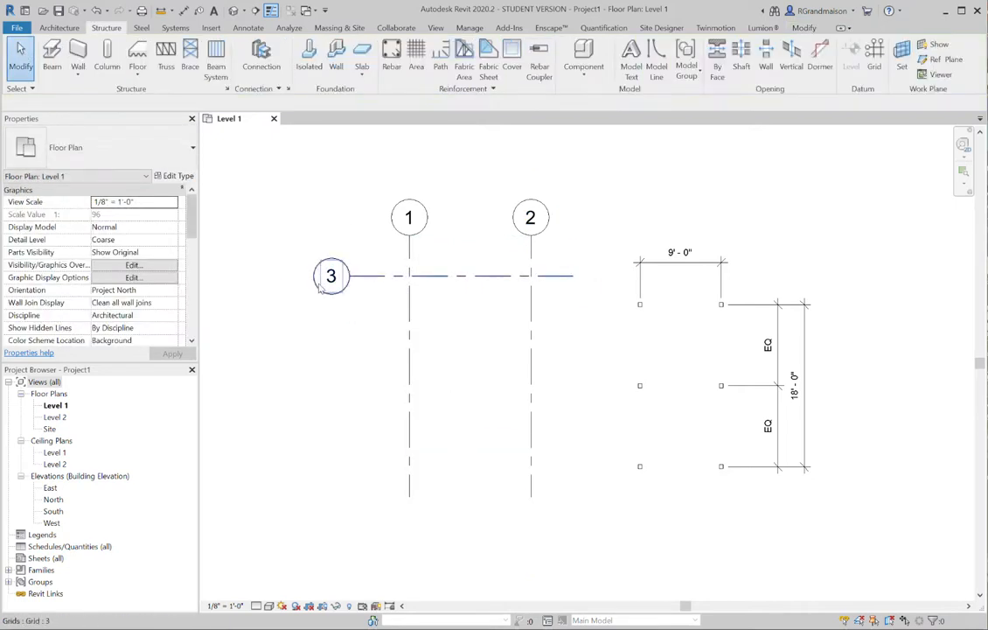
Rename the new horizontal grid line as A
click(315, 278)
click(331, 276)
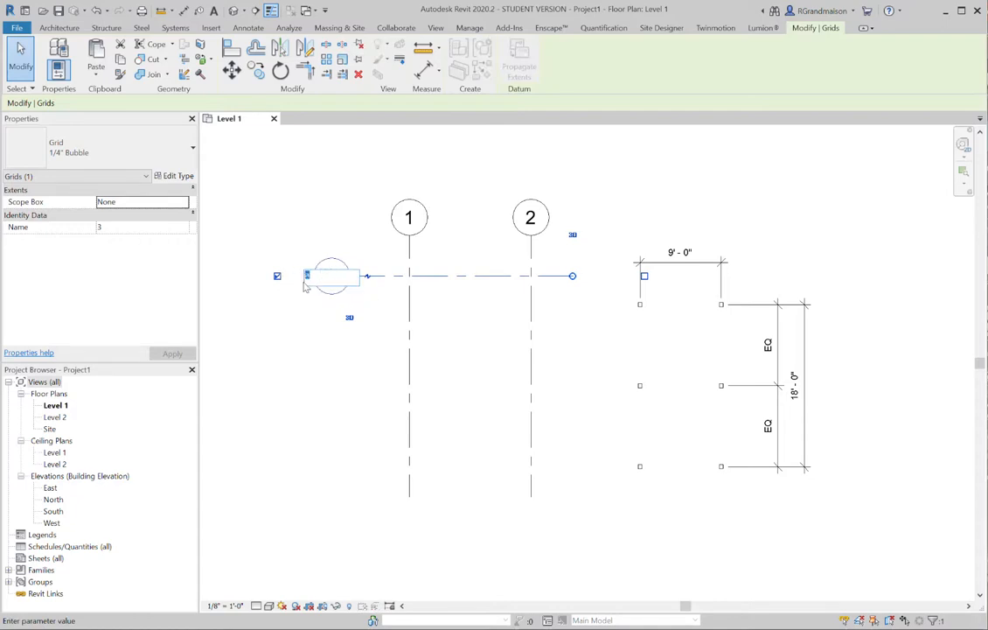
key(Return)
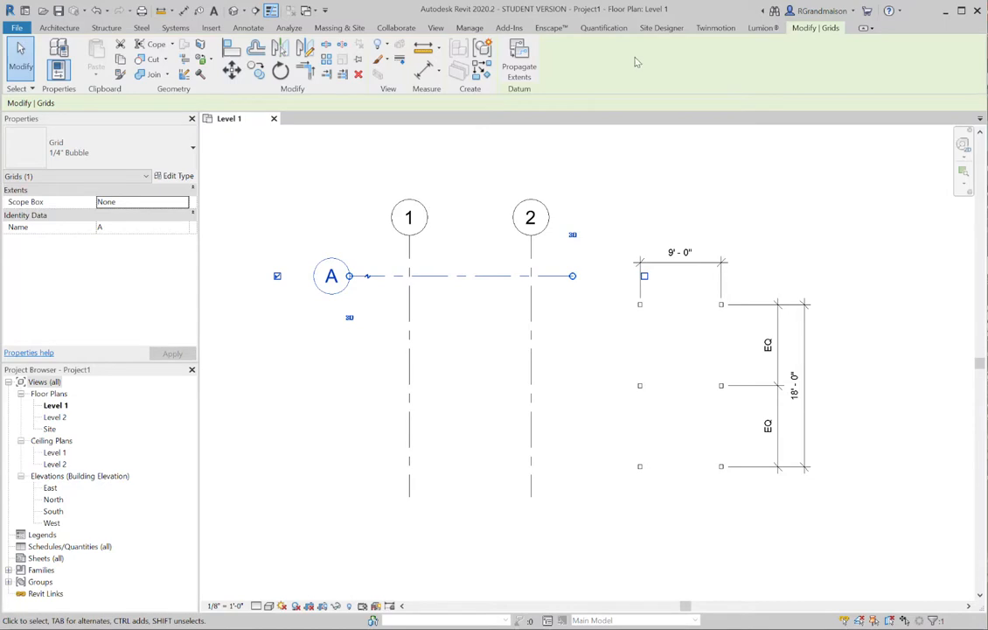
click(371, 217)
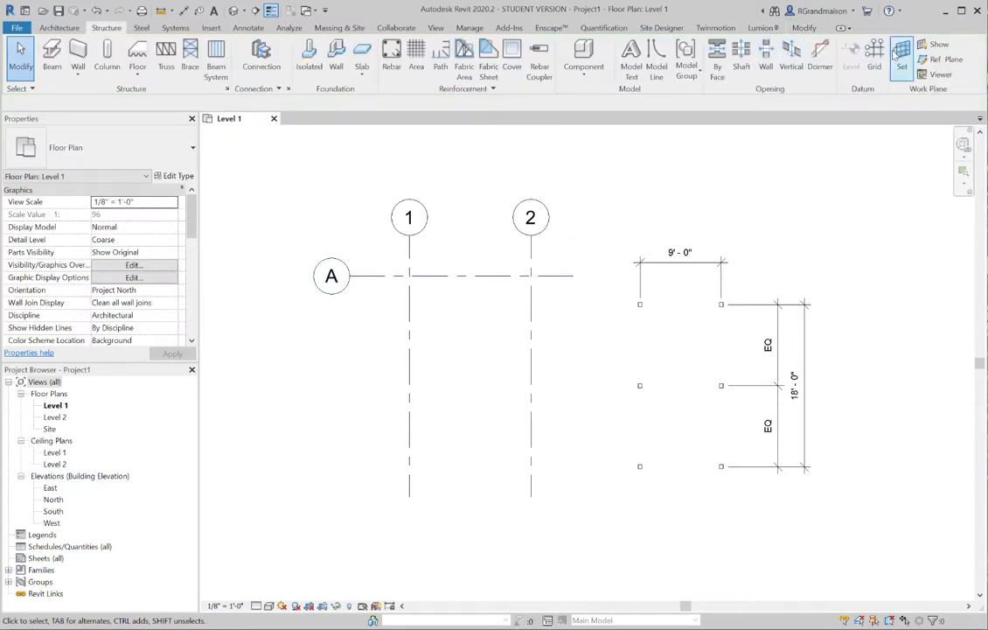
Draw two more horizontal grid lines level with the middle and bottom columns, with both ends aligned to grid A
click(774, 51)
click(640, 385)
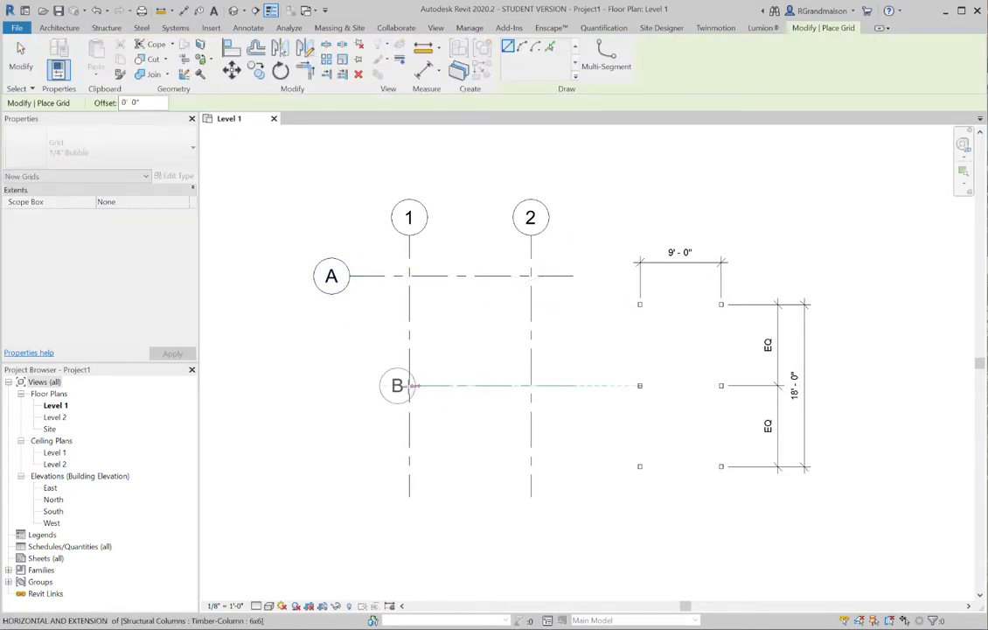
click(350, 386)
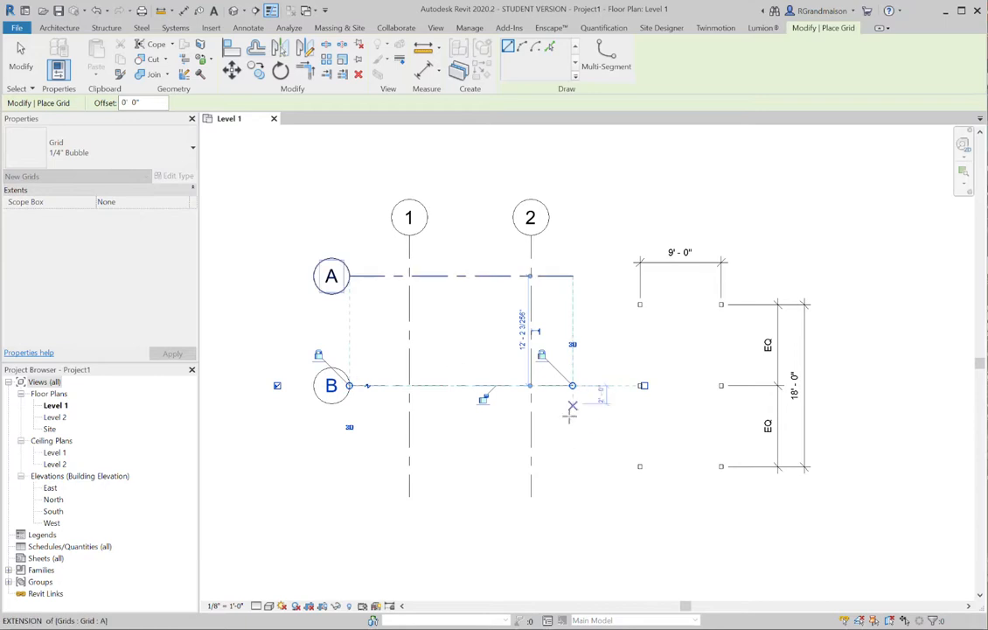
click(575, 466)
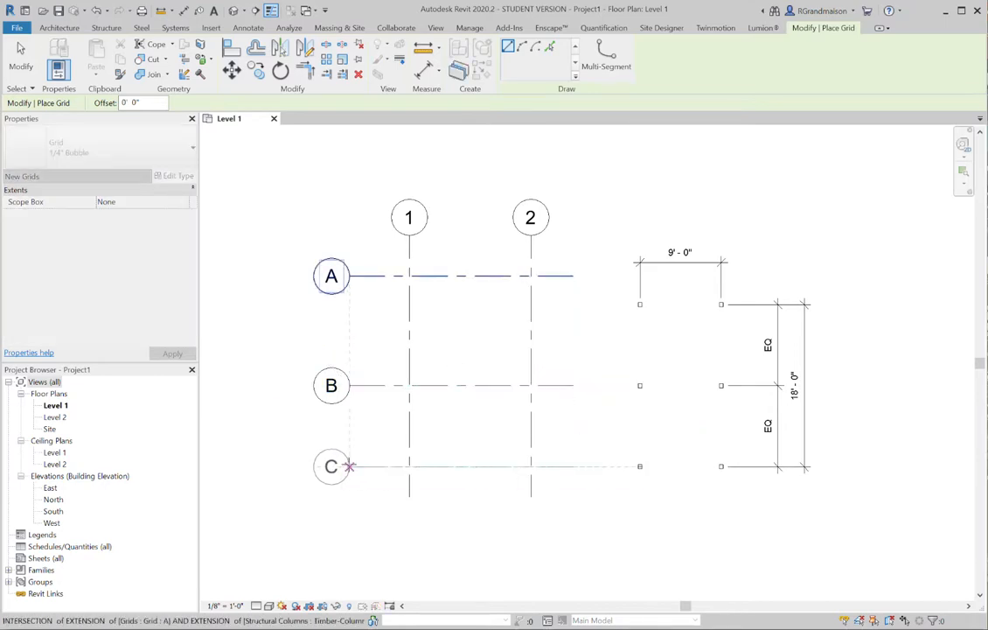
click(349, 467)
click(20, 50)
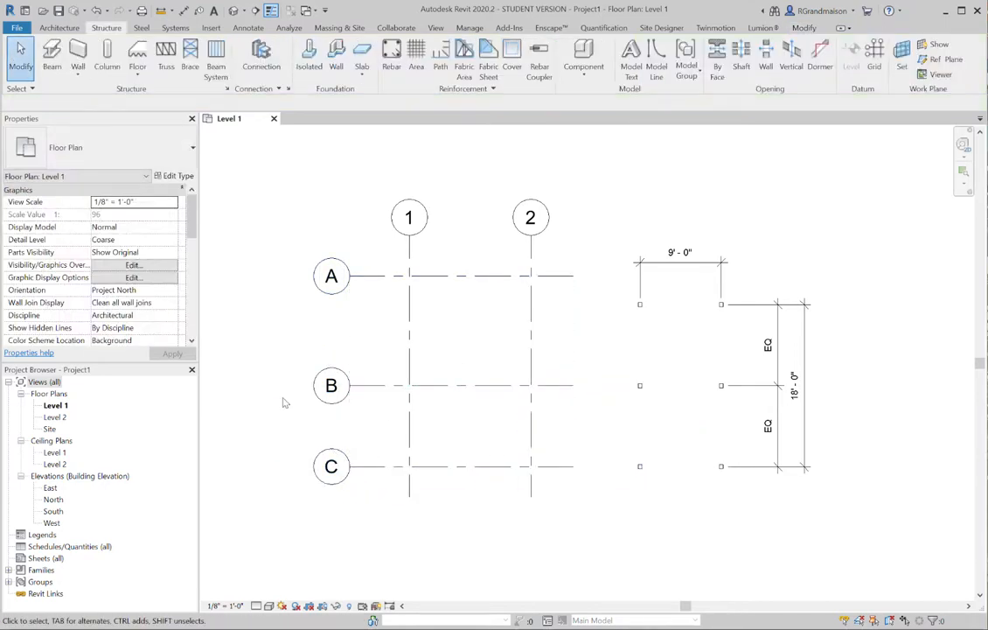
Dimension the spacing between grid lines 1 and 2 with an aligned dimension placed above grid A
click(184, 11)
scroll(386, 215, up, 2)
click(418, 276)
click(577, 266)
click(528, 258)
Add a continuous aligned dimension across grid lines A, B and C beside grid line 2
scroll(524, 254, down, 1)
middle_drag(587, 271, 566, 242)
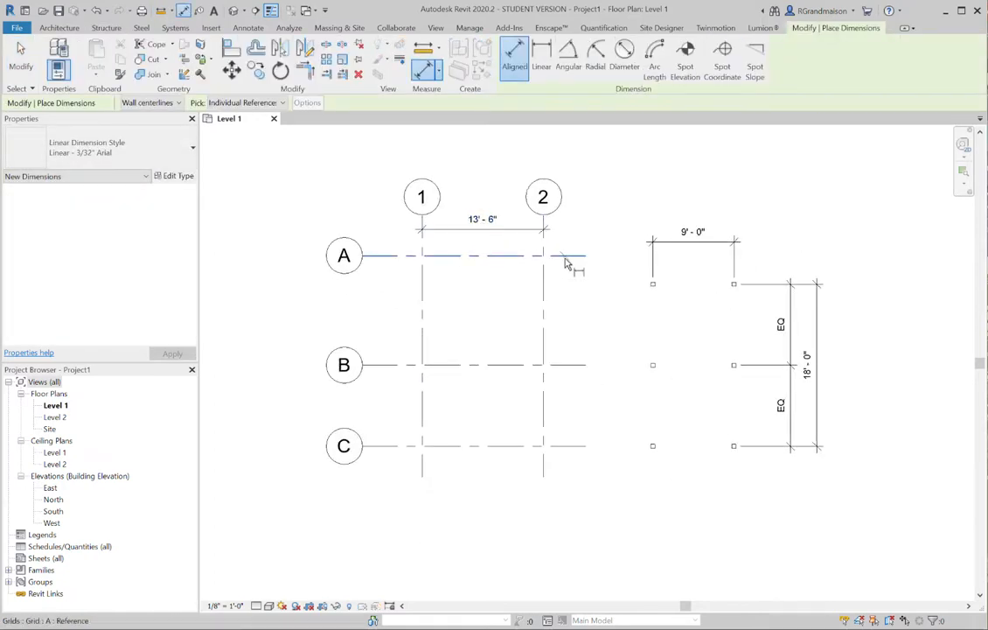
click(570, 256)
click(574, 365)
click(573, 448)
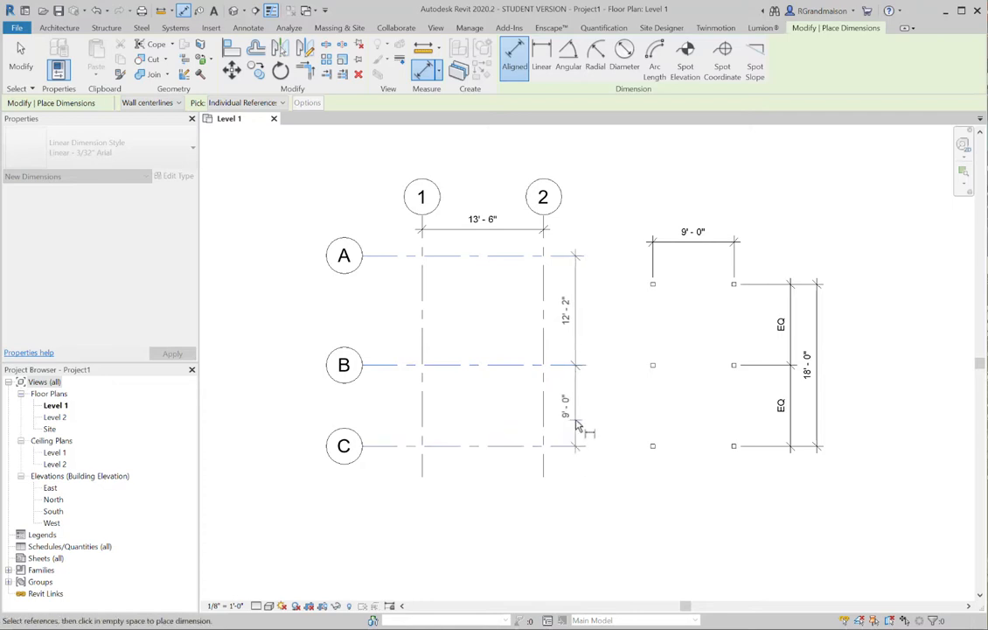
click(578, 430)
Add an overall dimension from grid A to grid C outside the continuous one and end the Dimension command
click(514, 257)
click(516, 447)
click(601, 395)
middle_drag(488, 288, 462, 286)
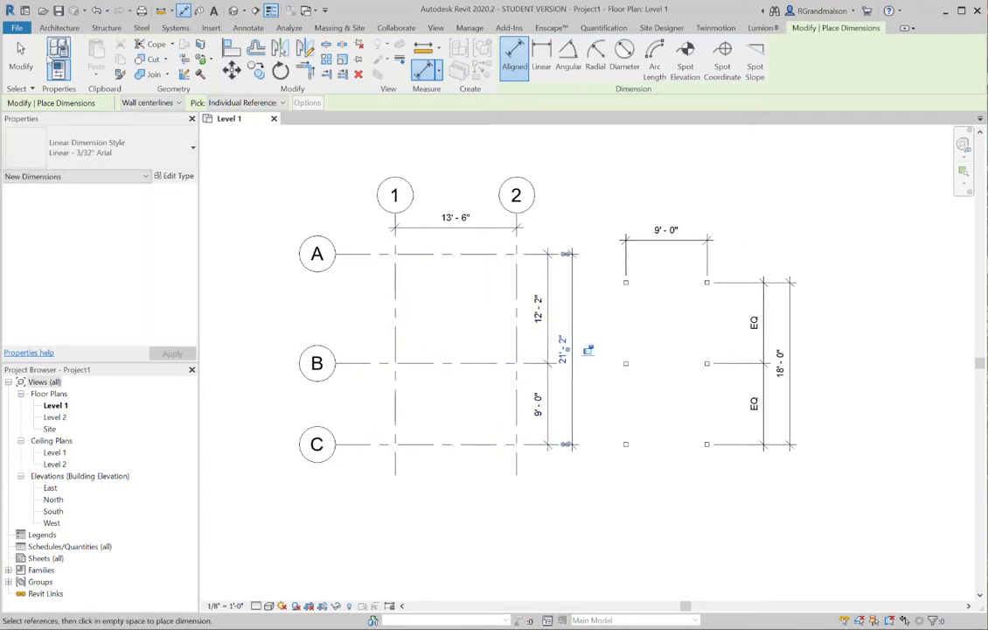
scroll(490, 321, up, 2)
key(Escape)
key(Escape)
Apply the equality constraint to the continuous dimension across grids A, B and C
click(571, 326)
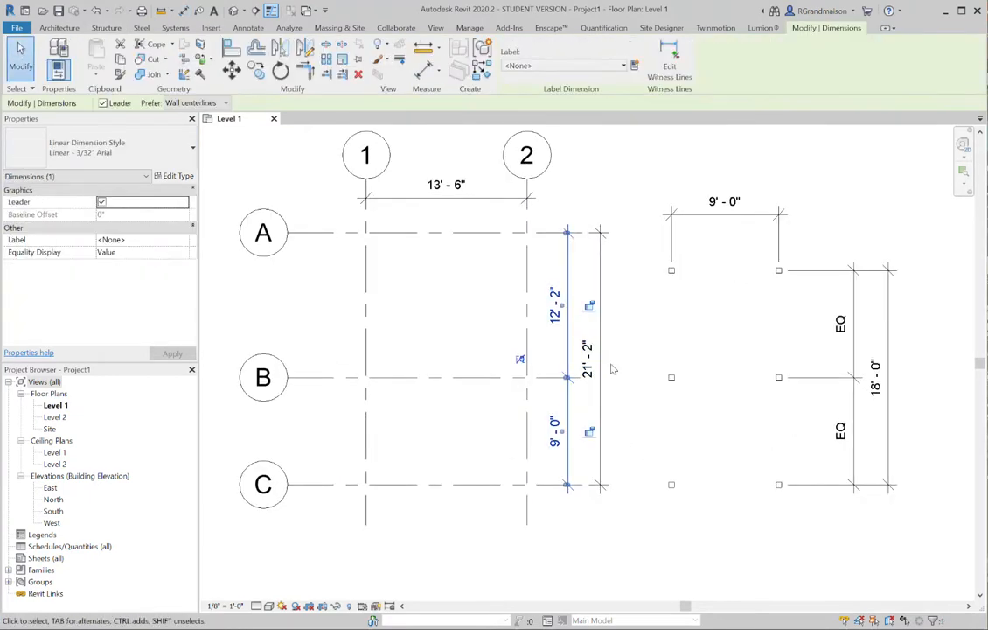
click(523, 360)
click(631, 307)
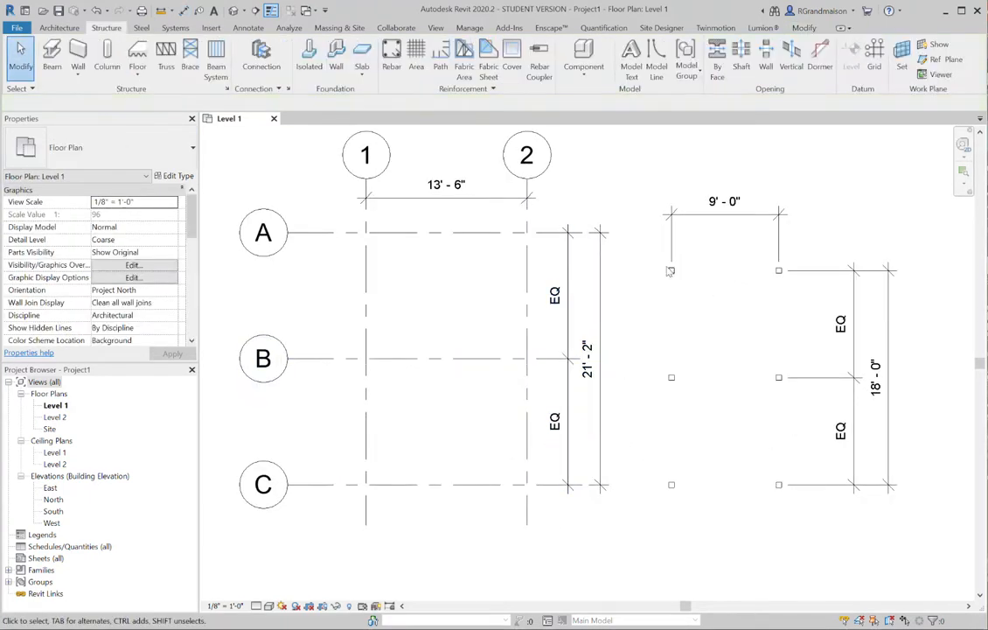
Set the overall distance between grids A and C to 18'-0" by moving grid C
click(486, 484)
click(584, 357)
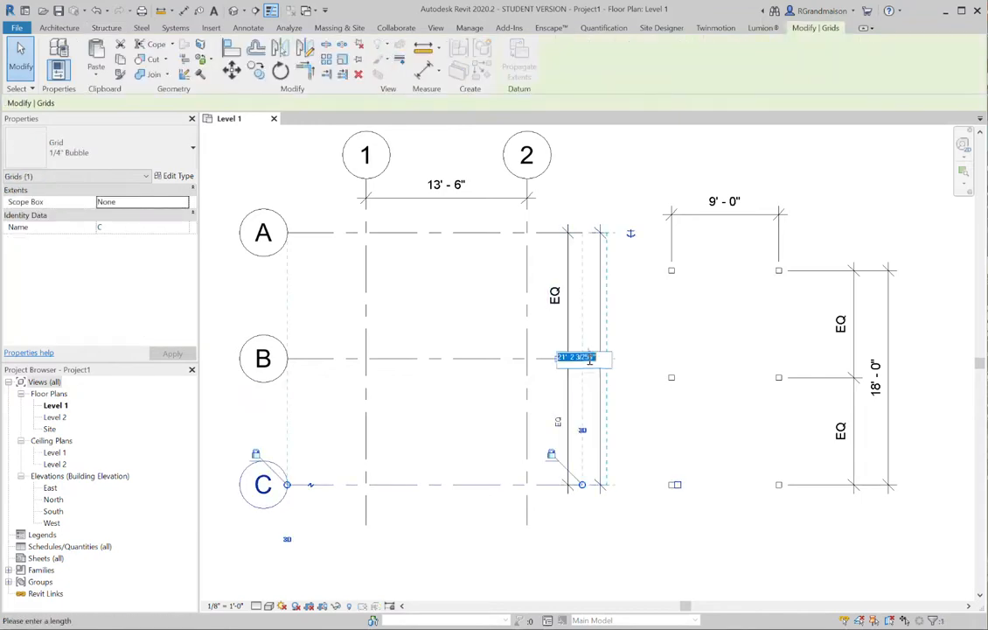
text(18)
key(Return)
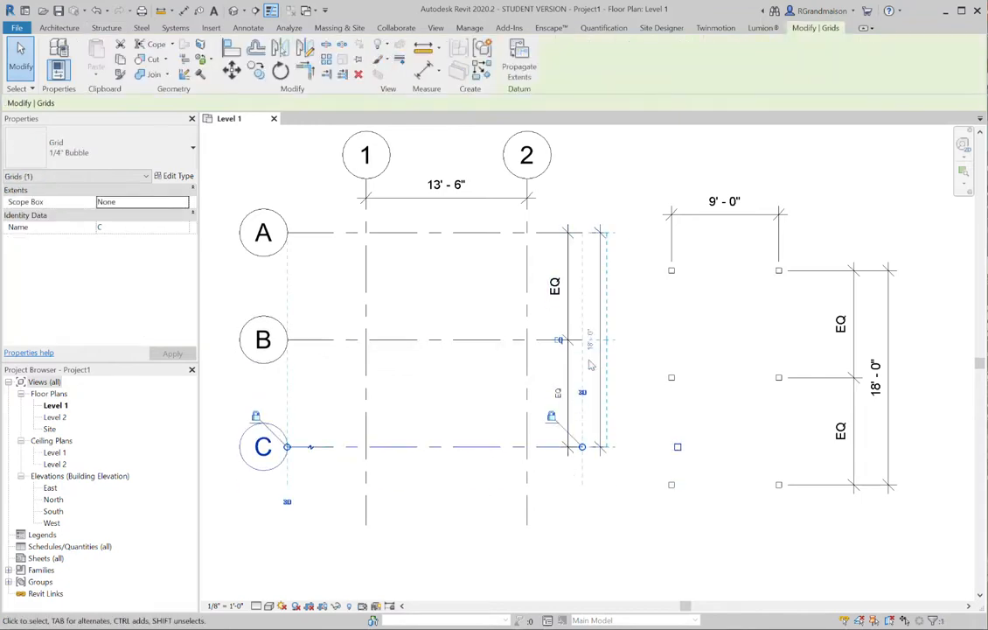
click(495, 309)
Set the spacing between grids 1 and 2 to 9'-0" by moving grid 1
middle_drag(473, 279, 503, 376)
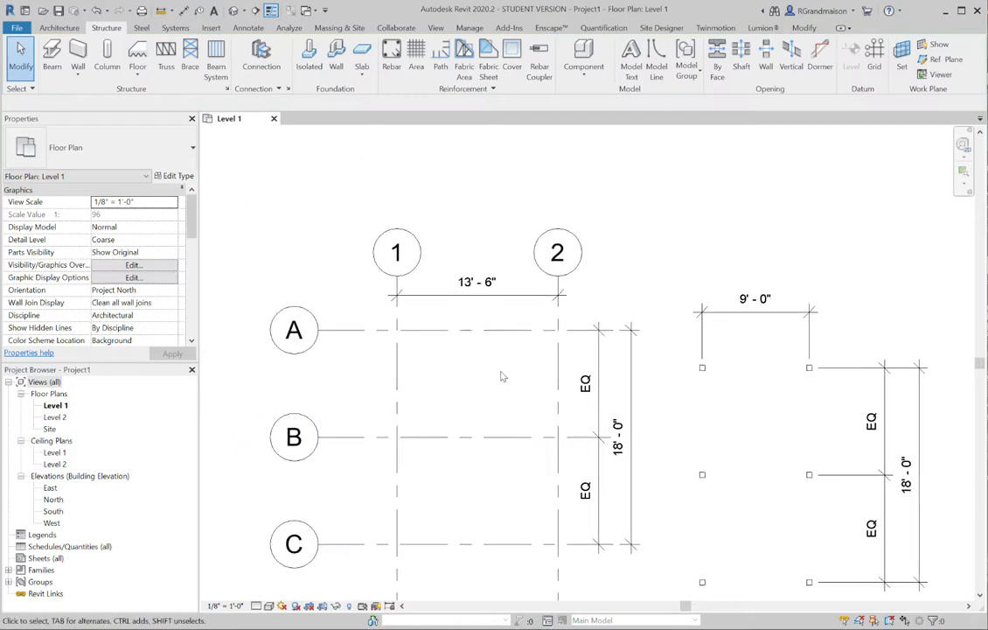
click(398, 316)
click(463, 278)
text(9)
key(Return)
click(536, 409)
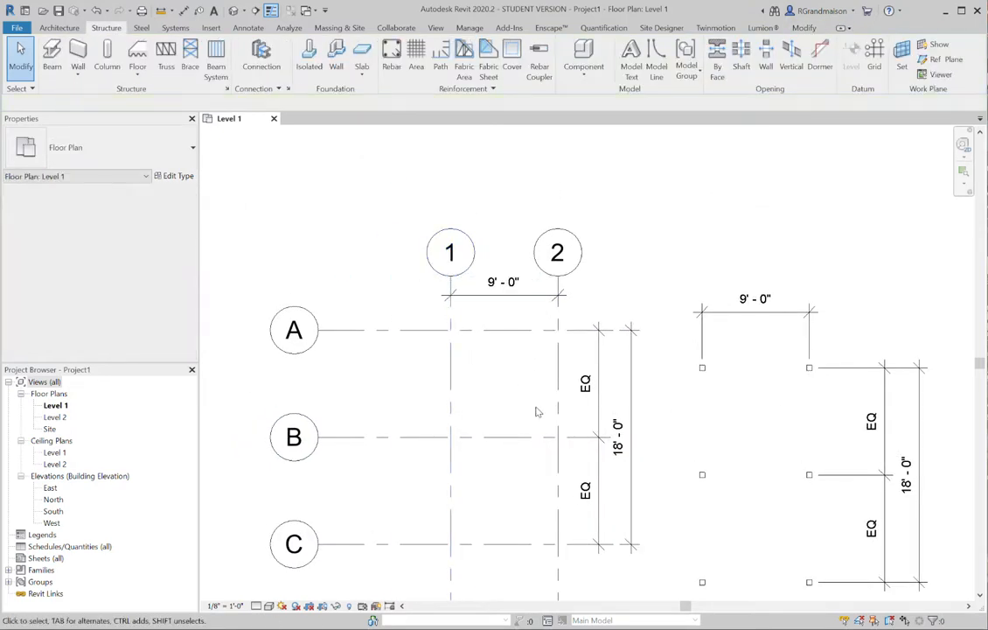
middle_drag(536, 408, 545, 324)
middle_drag(518, 412, 410, 417)
scroll(439, 354, down, 1)
middle_drag(459, 344, 519, 292)
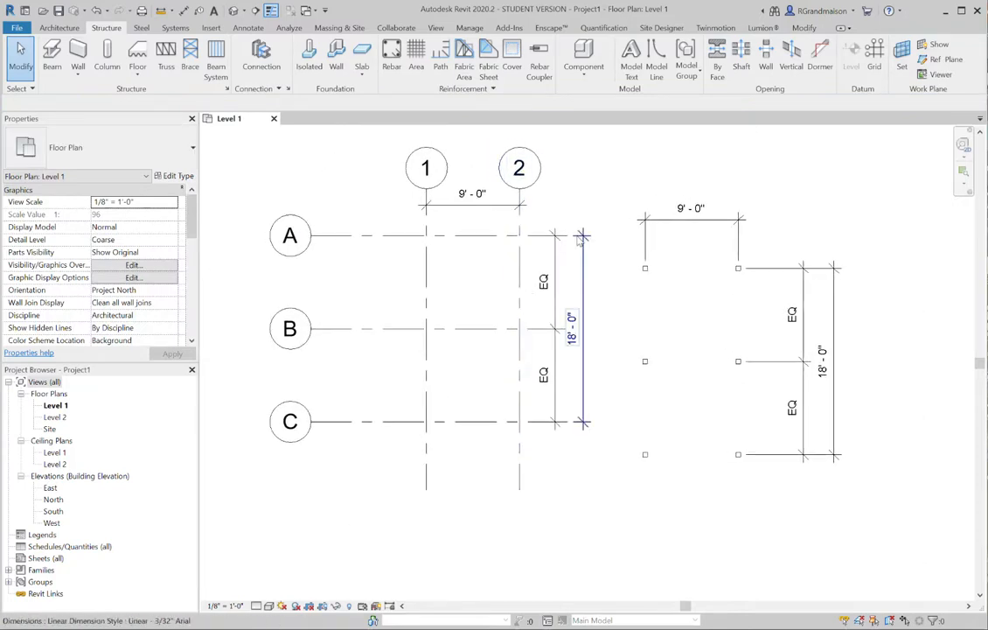
click(581, 358)
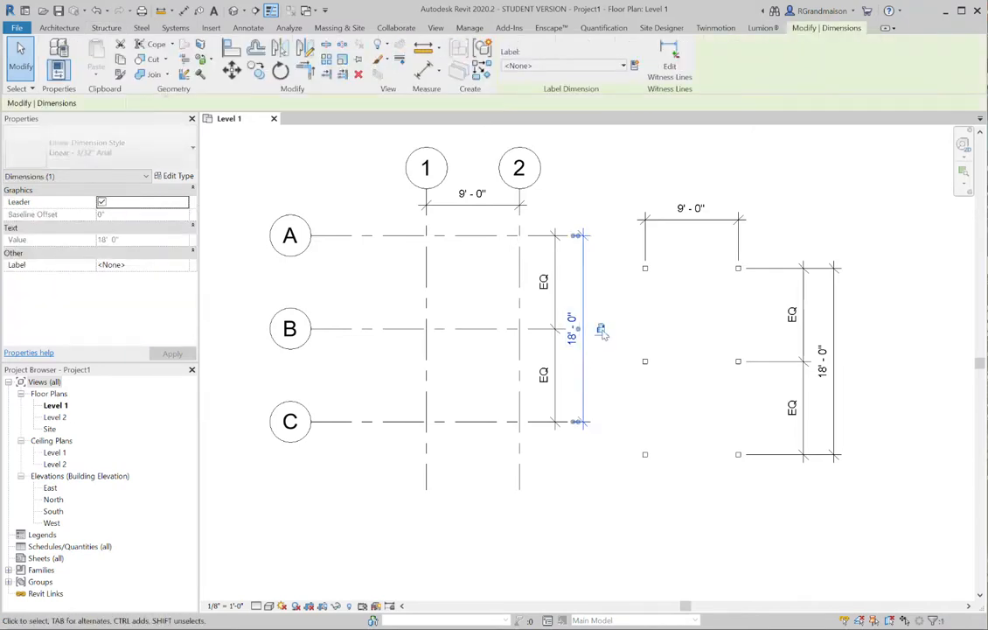
click(621, 282)
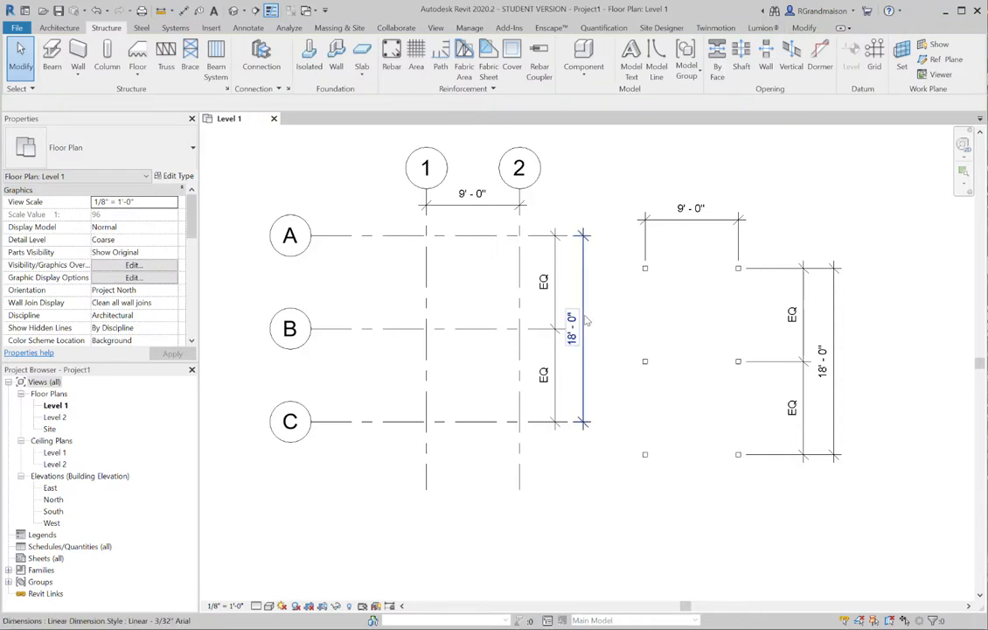
click(537, 293)
click(633, 408)
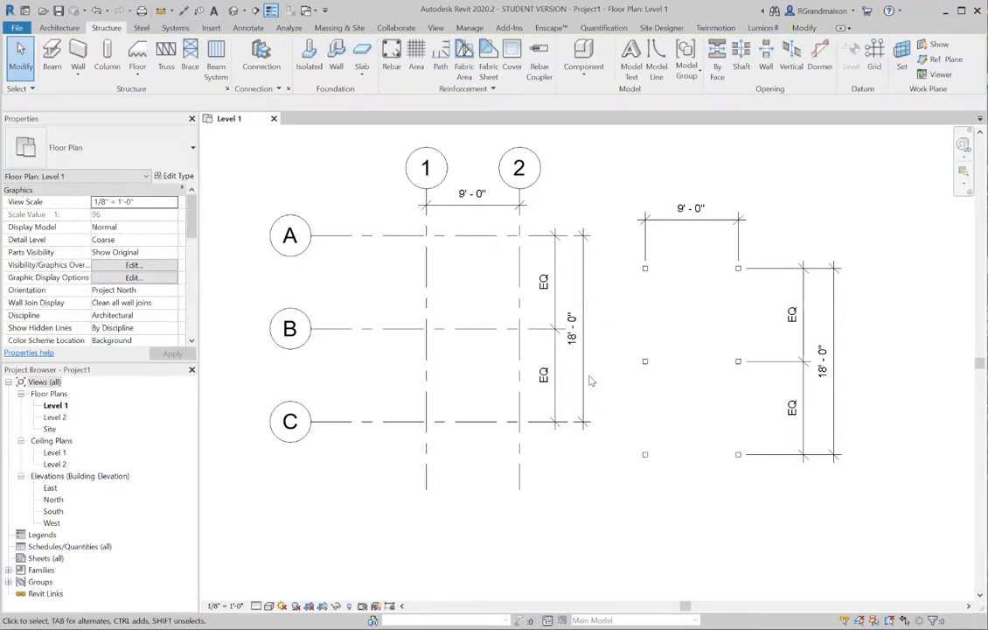
middle_drag(587, 352, 596, 367)
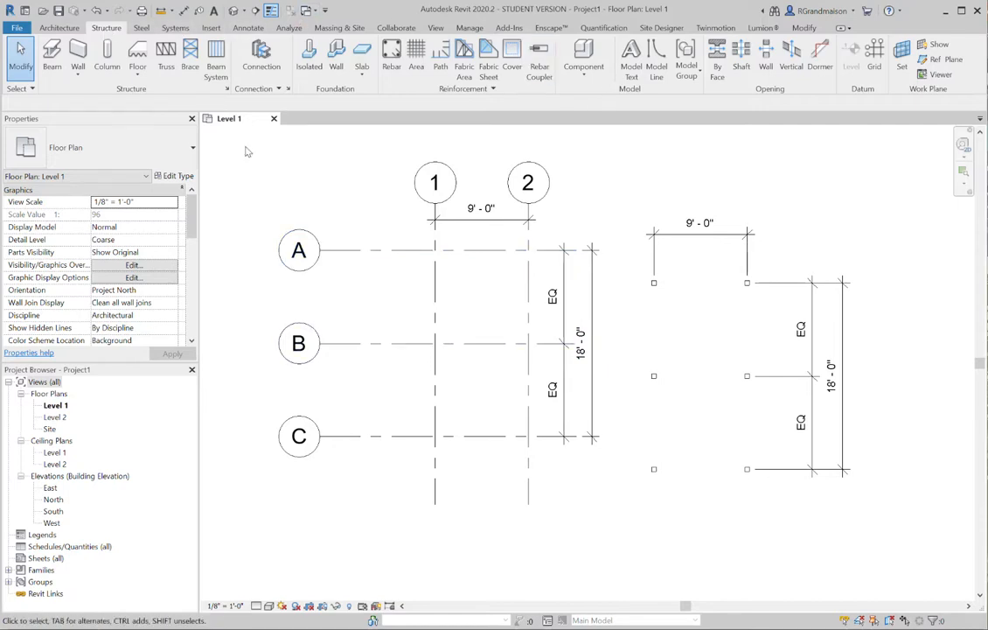
Place 6x6 Timber-Column structural columns at all intersections of grids 1, 2 and A to C using At Grid Intersection
click(107, 57)
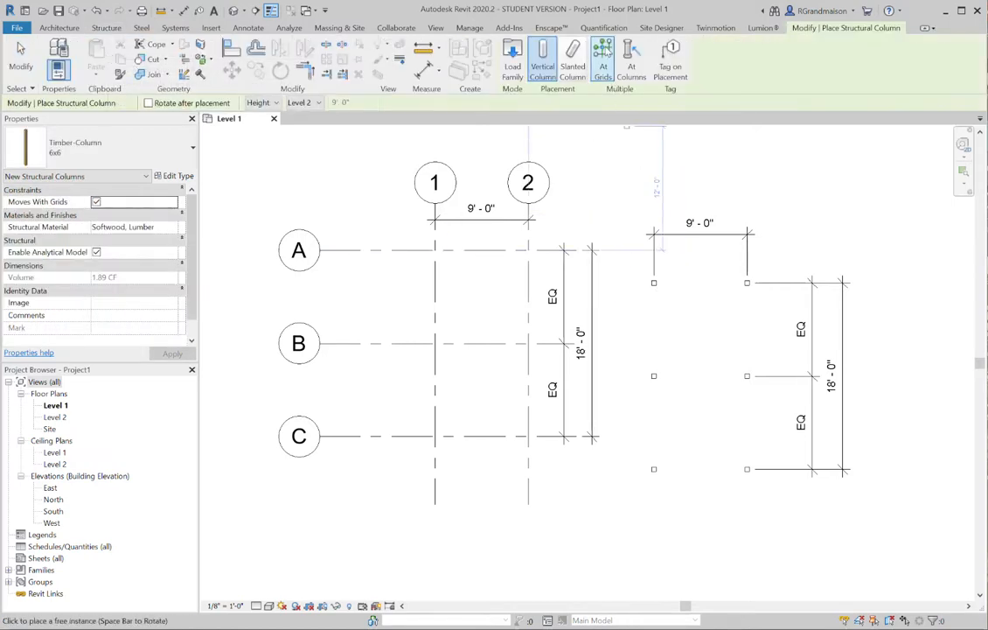
click(603, 53)
drag(540, 251, 406, 452)
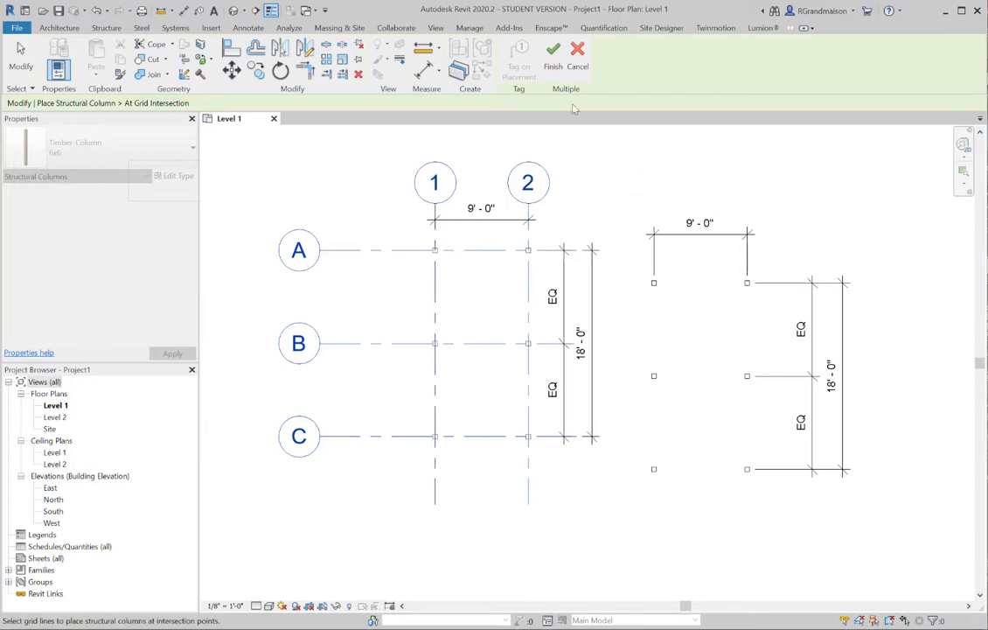
click(553, 54)
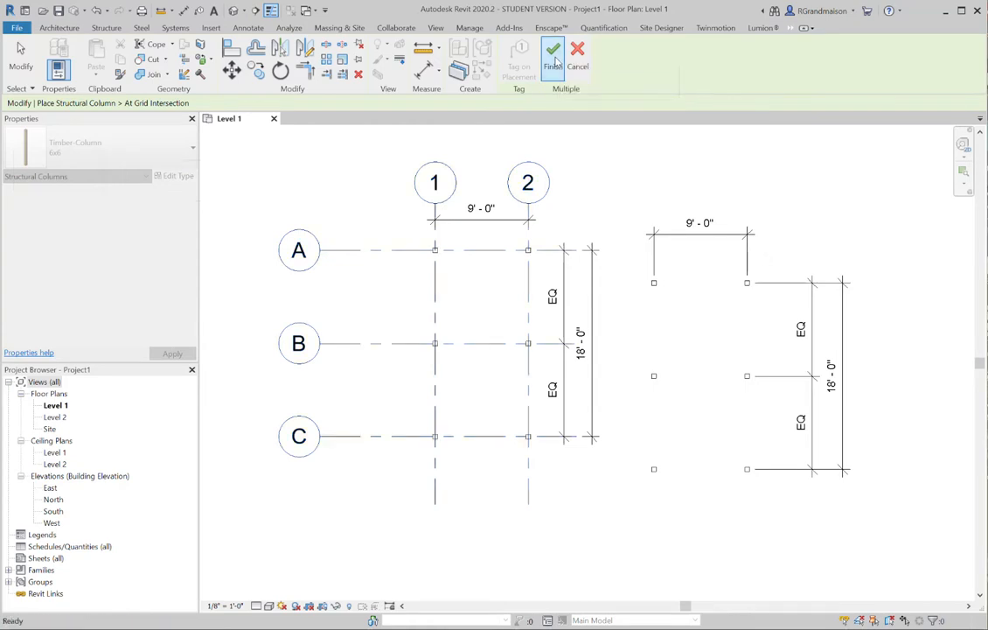
click(20, 59)
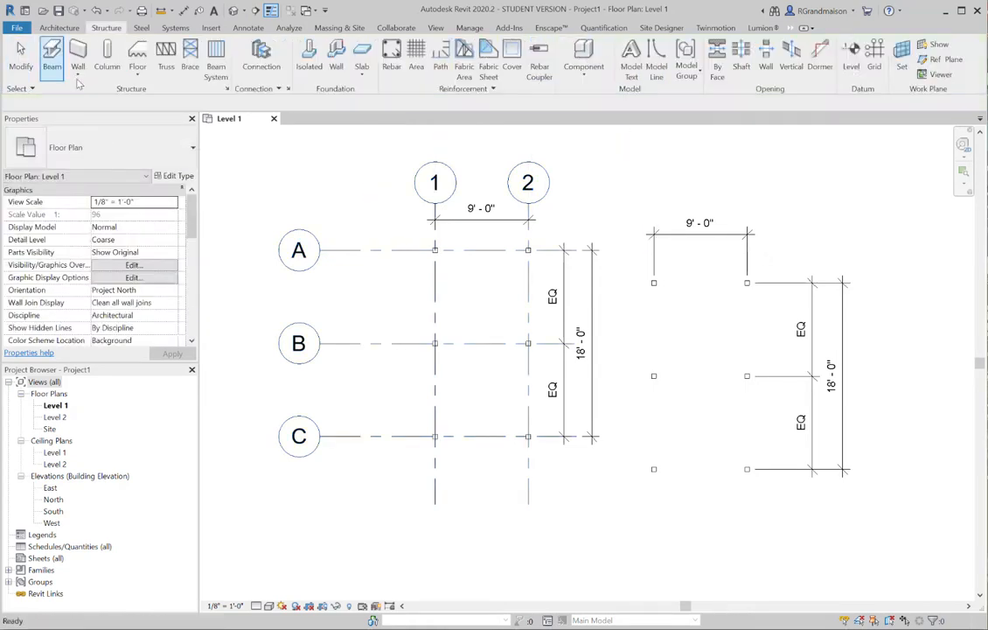
middle_drag(578, 250, 563, 249)
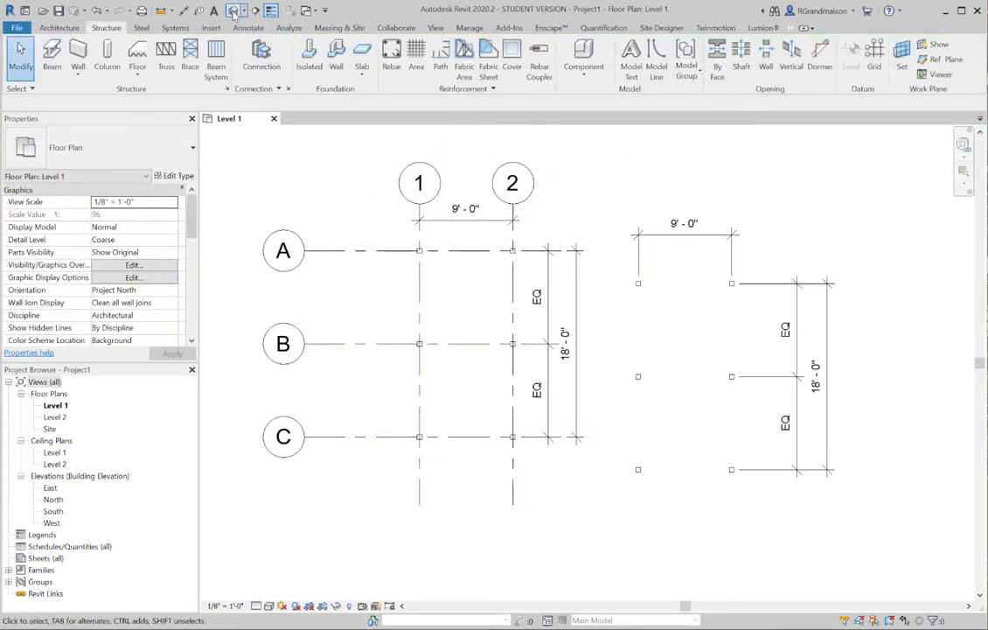
Open the default 3D view and frame both column groups closely from a higher viewing angle
click(232, 10)
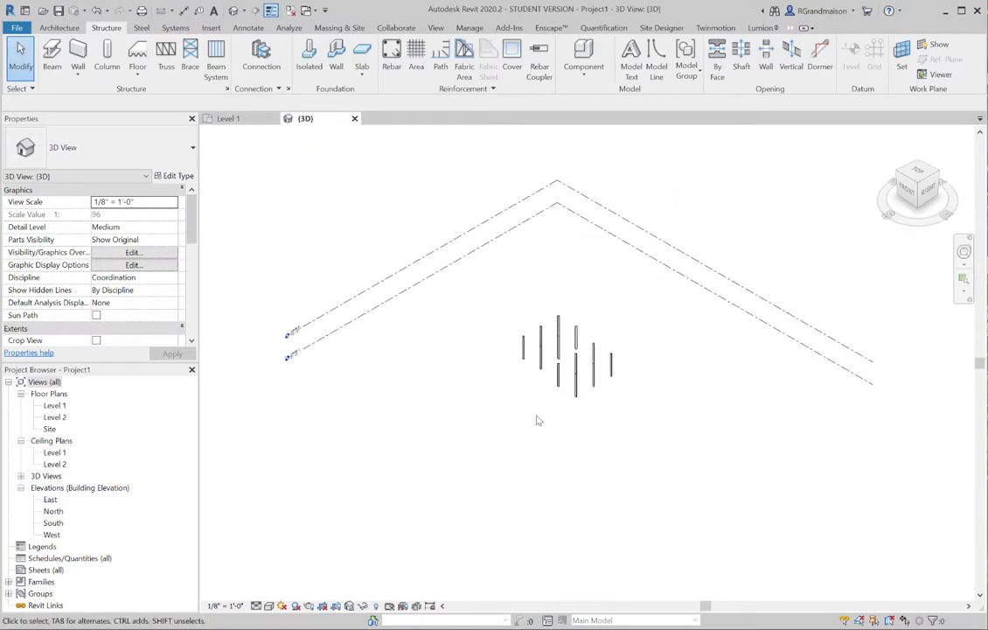
shift+middle_drag(546, 421, 525, 492)
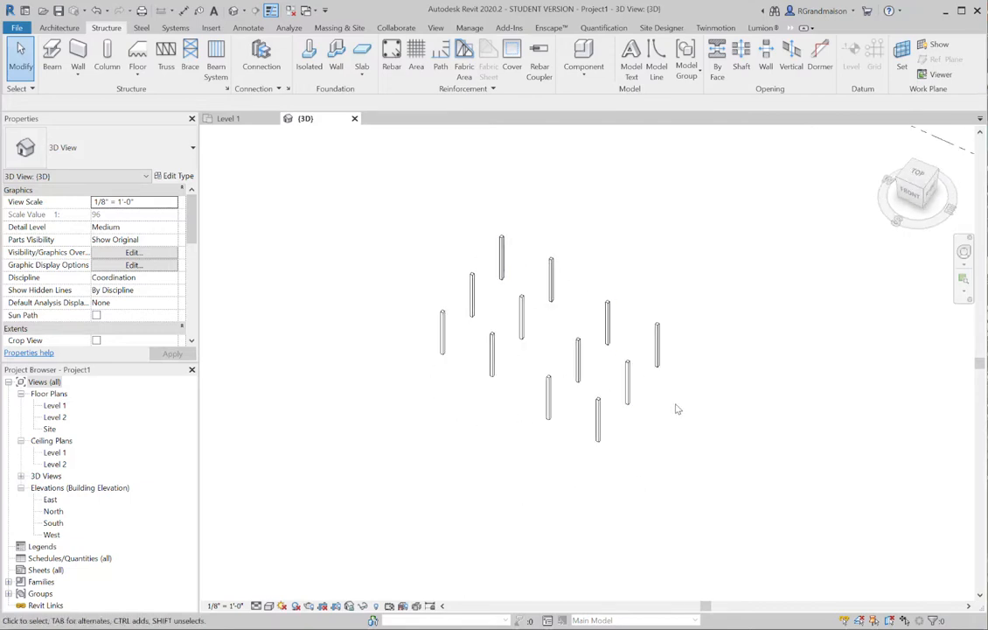
middle_drag(522, 444, 461, 432)
scroll(502, 431, up, 2)
scroll(518, 416, up, 1)
middle_drag(519, 368, 527, 398)
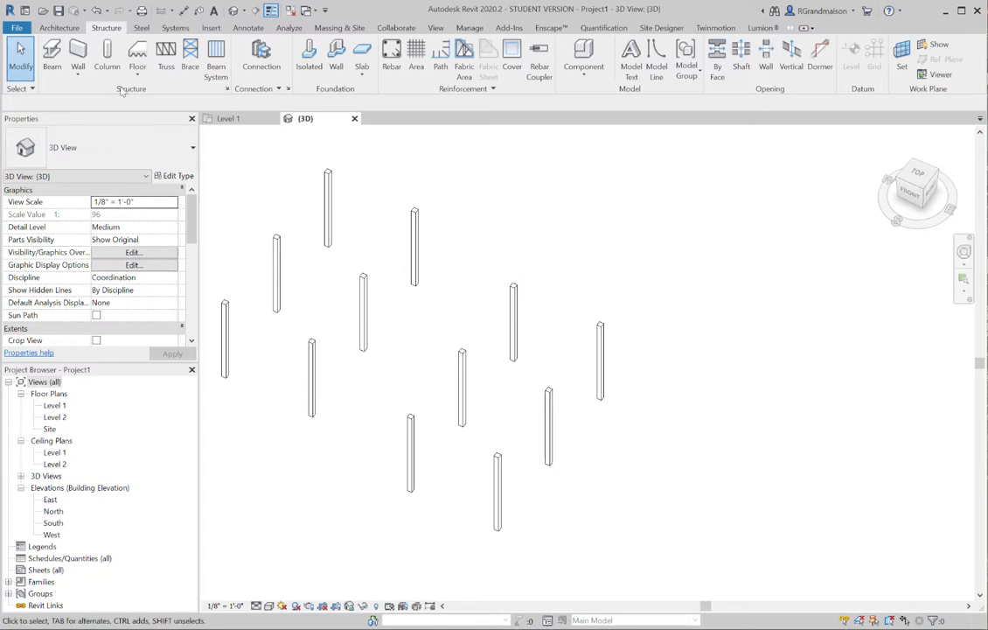
Start a structural beam and load the Timber.rfa family from the US Imperial Structural Framing Wood library folder
click(54, 62)
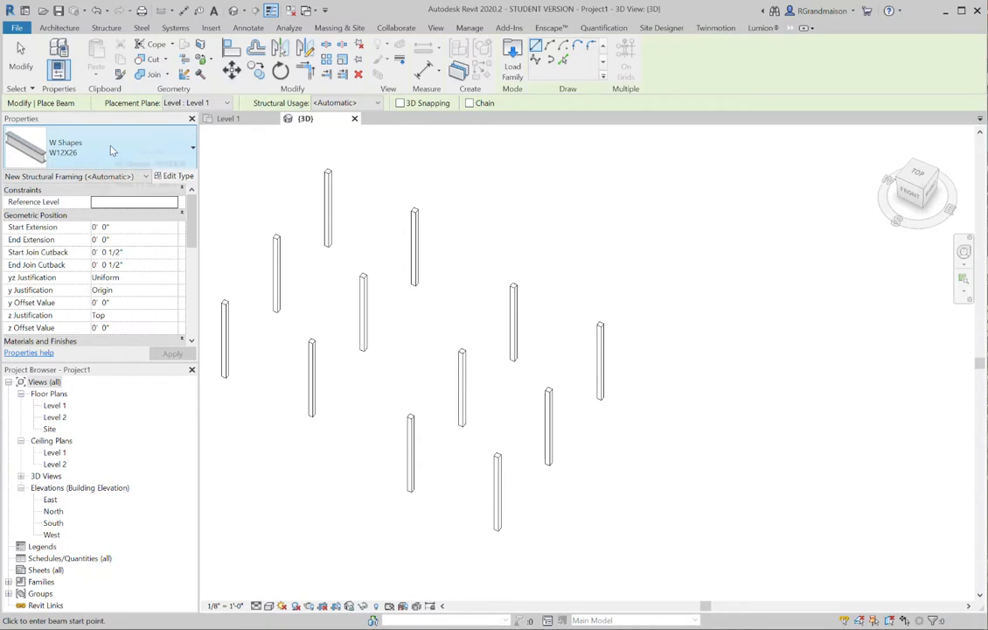
click(111, 150)
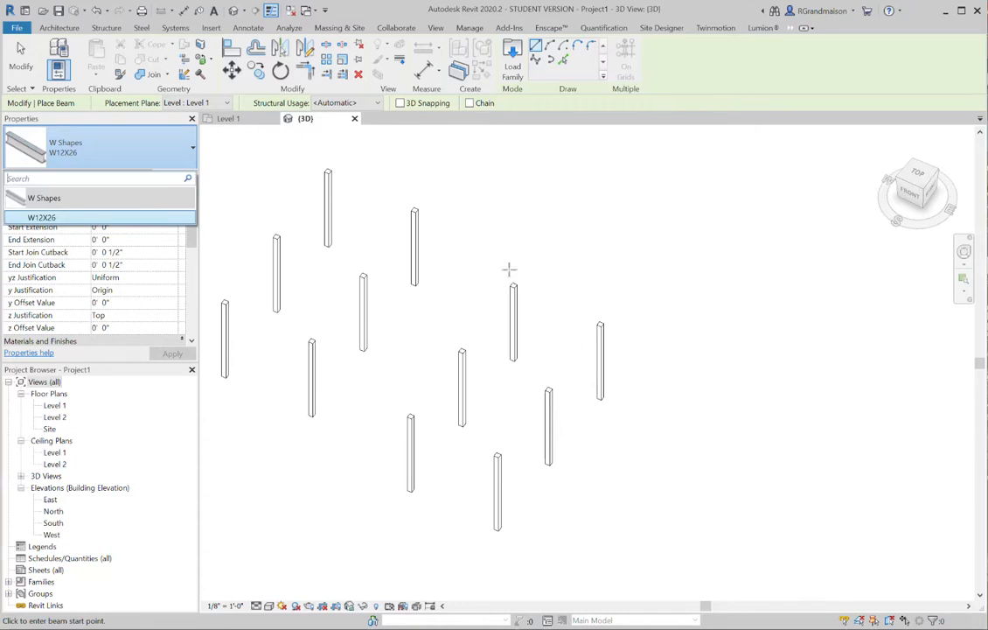
click(743, 64)
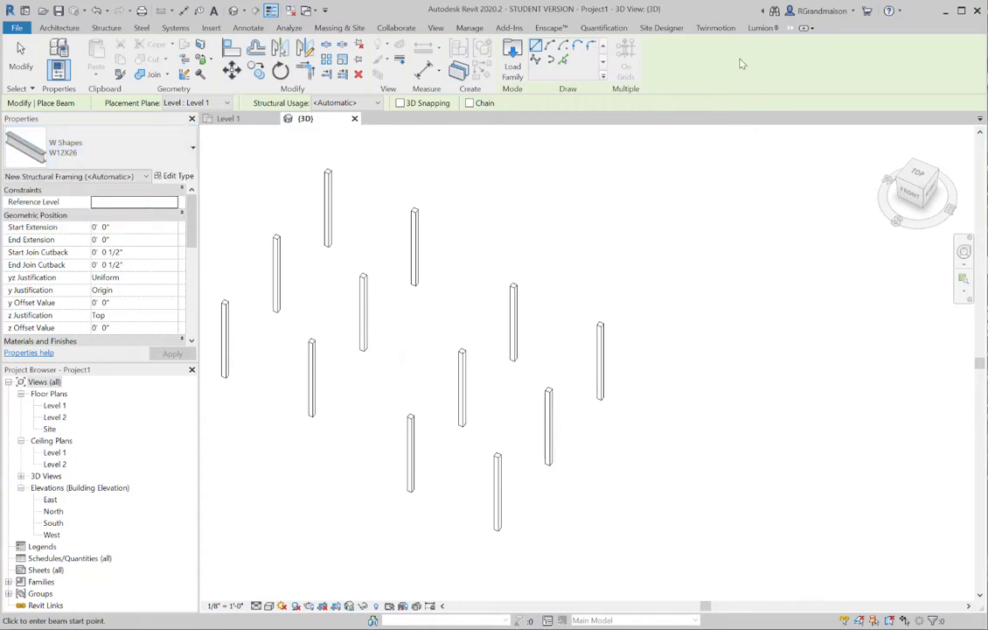
click(516, 63)
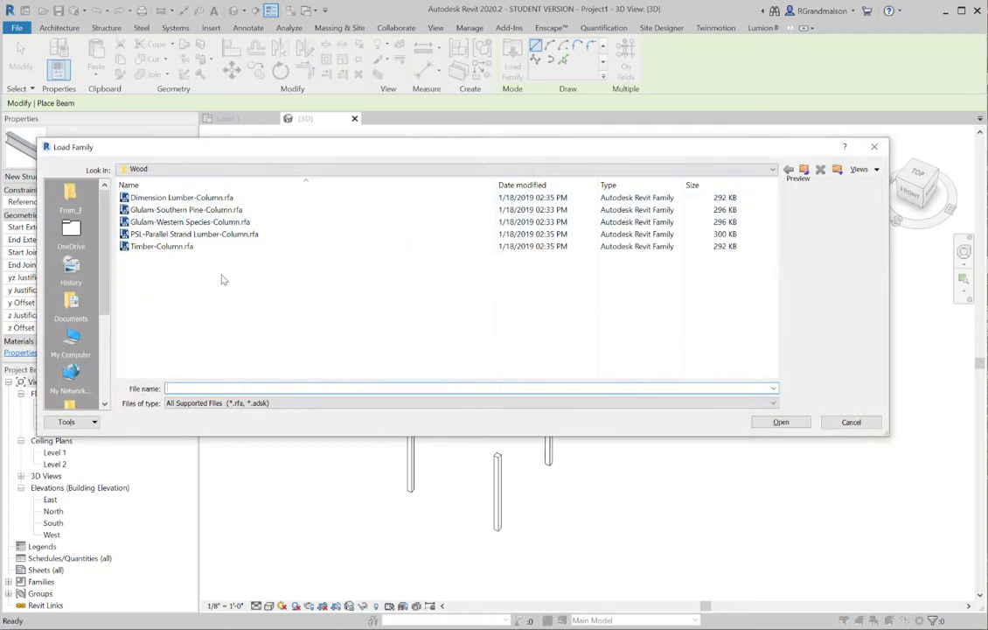
click(804, 169)
click(804, 168)
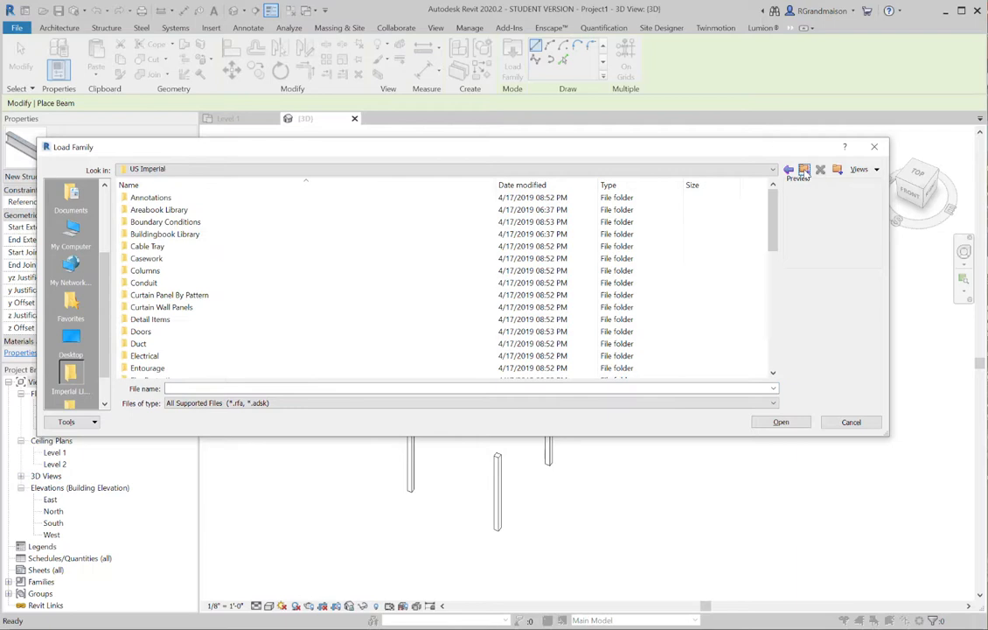
drag(773, 220, 771, 331)
click(253, 270)
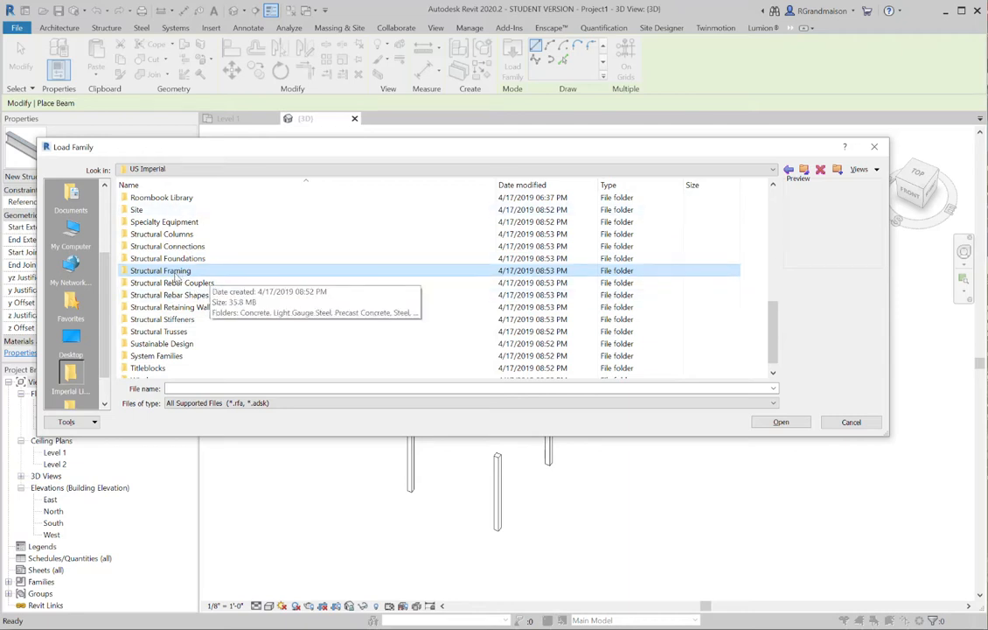
double_click(175, 273)
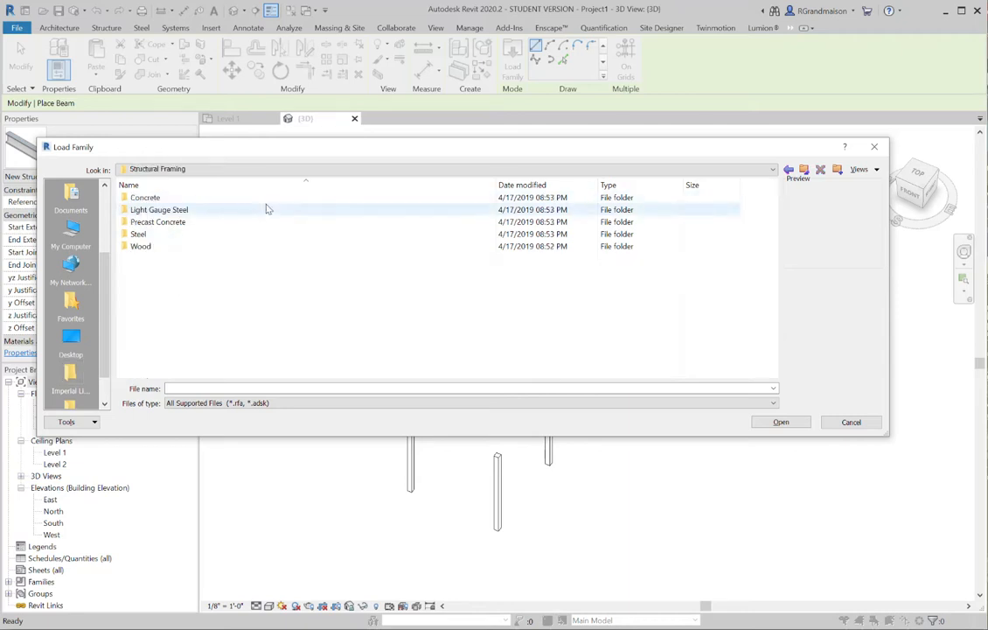
double_click(141, 247)
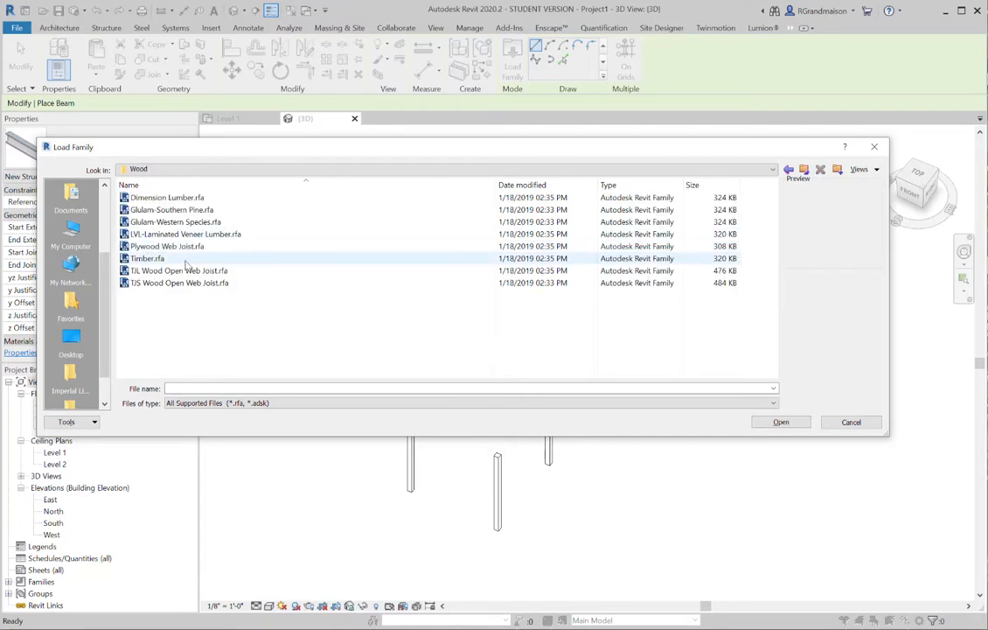
click(150, 259)
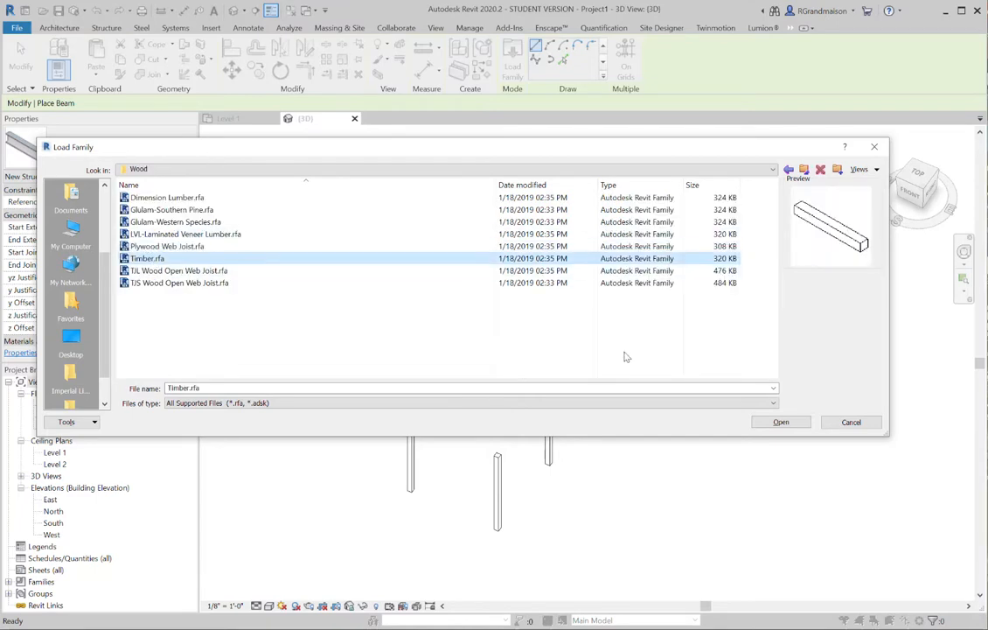
click(781, 424)
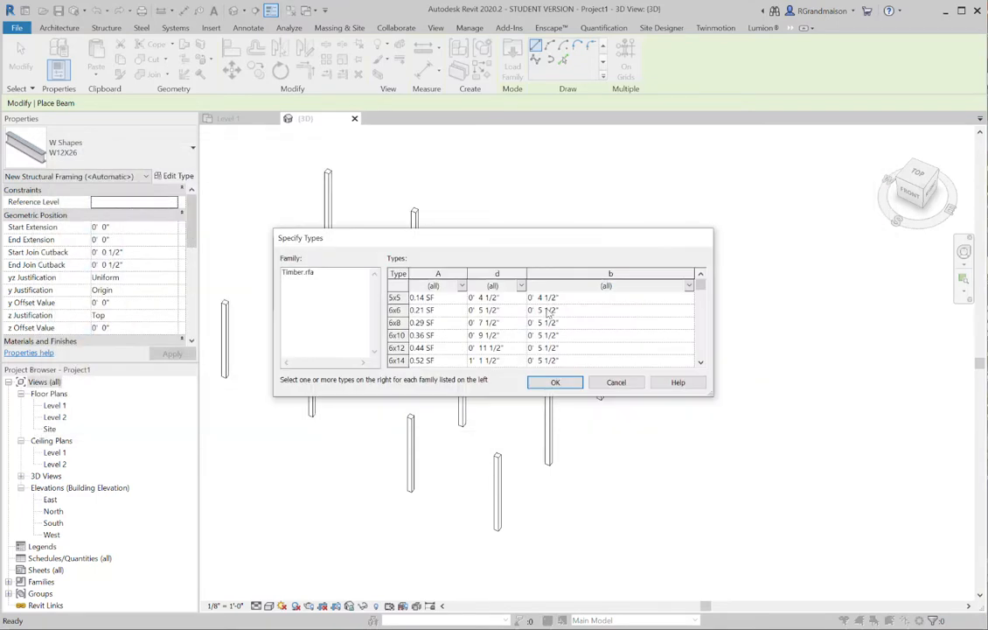
Load the 6x6, 6x8, 6x10 and 6x12 types of the Timber beam family
click(395, 322)
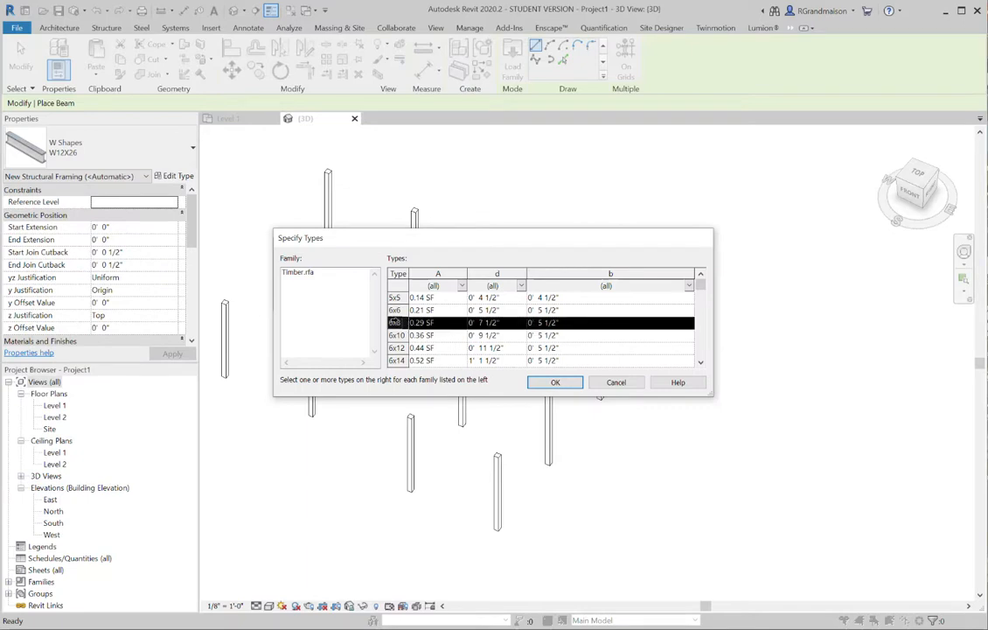
ctrl+click(398, 335)
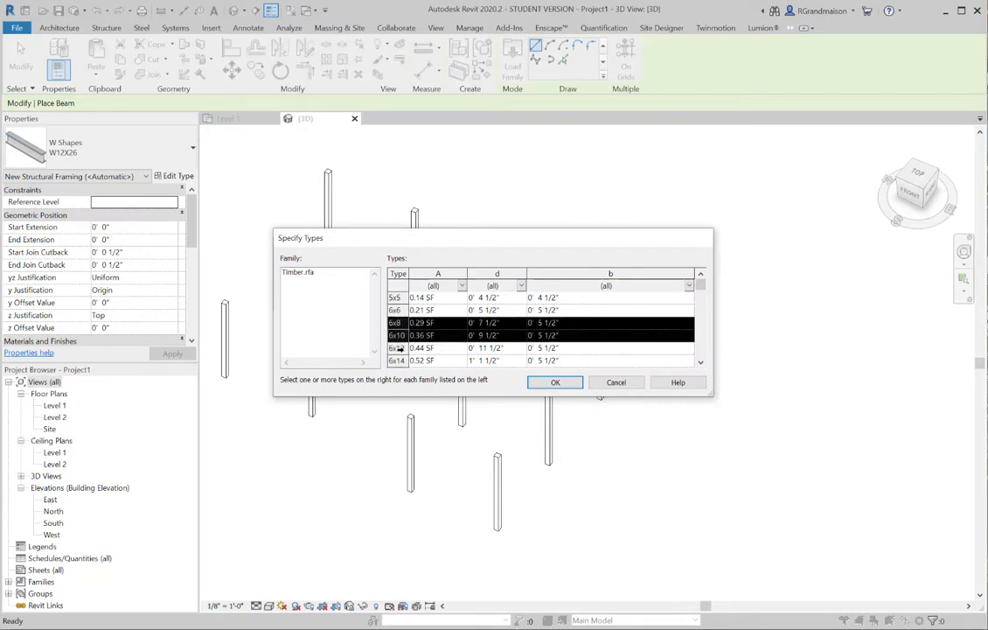
ctrl+click(400, 349)
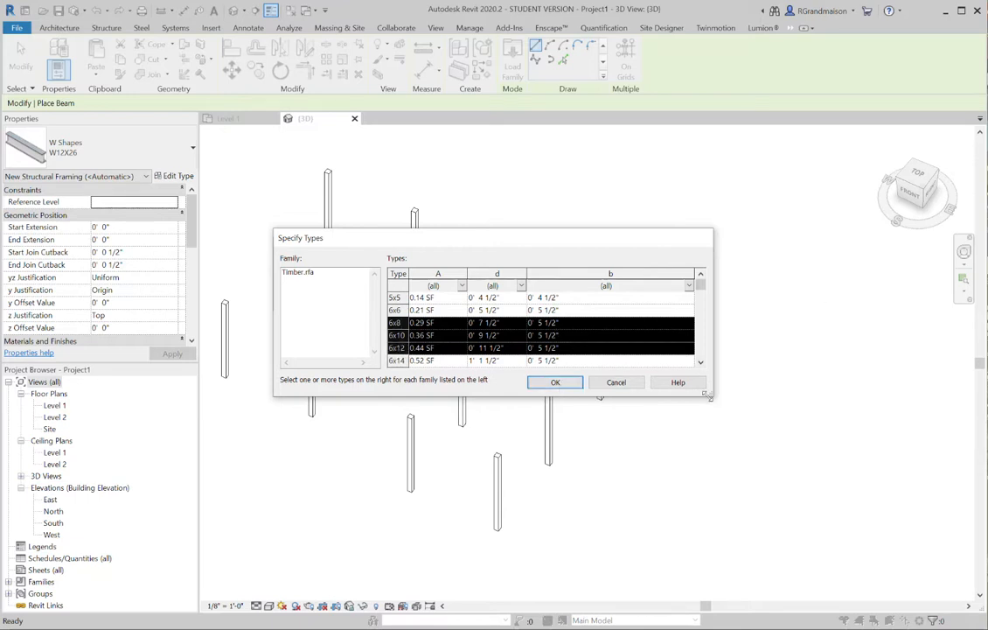
drag(711, 396, 738, 582)
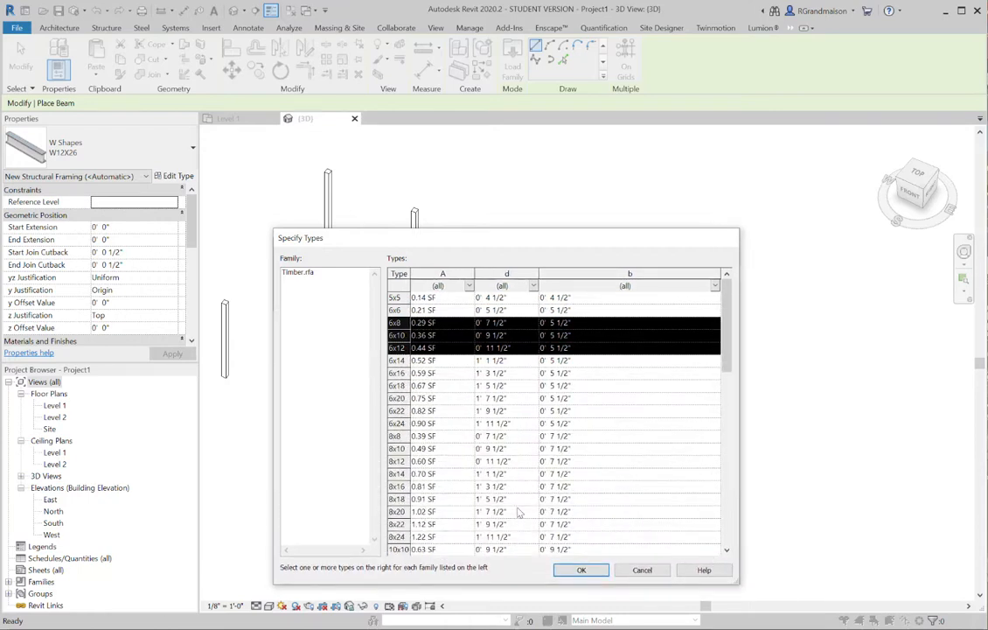
ctrl+click(397, 423)
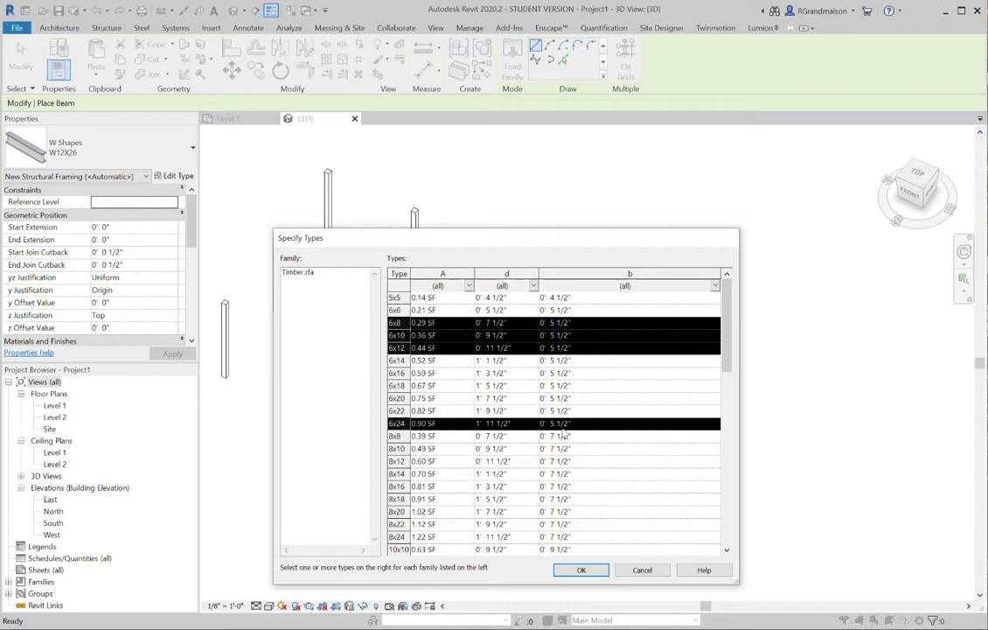
ctrl+click(398, 423)
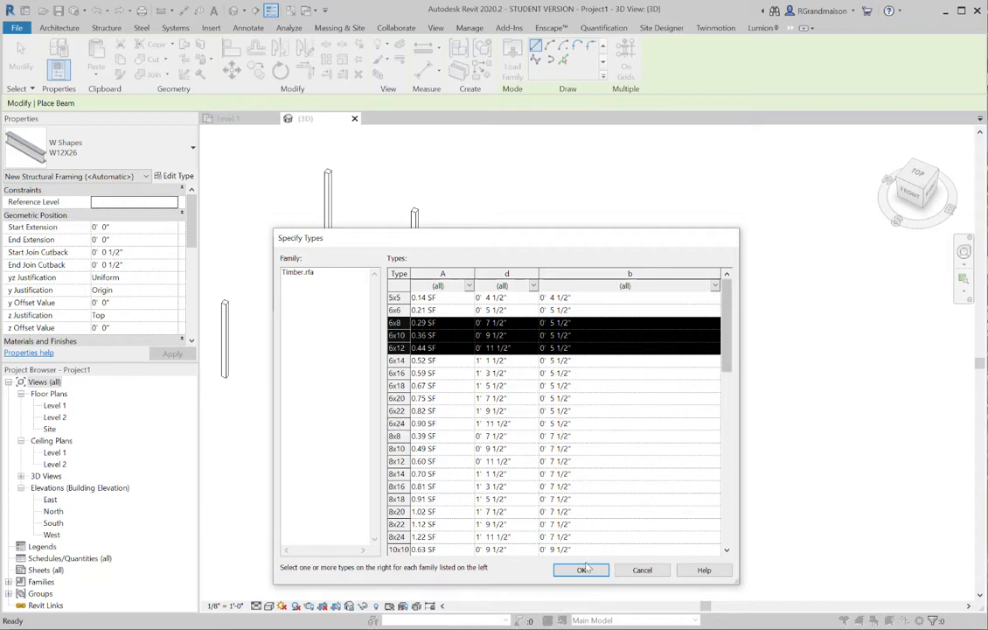
ctrl+click(398, 311)
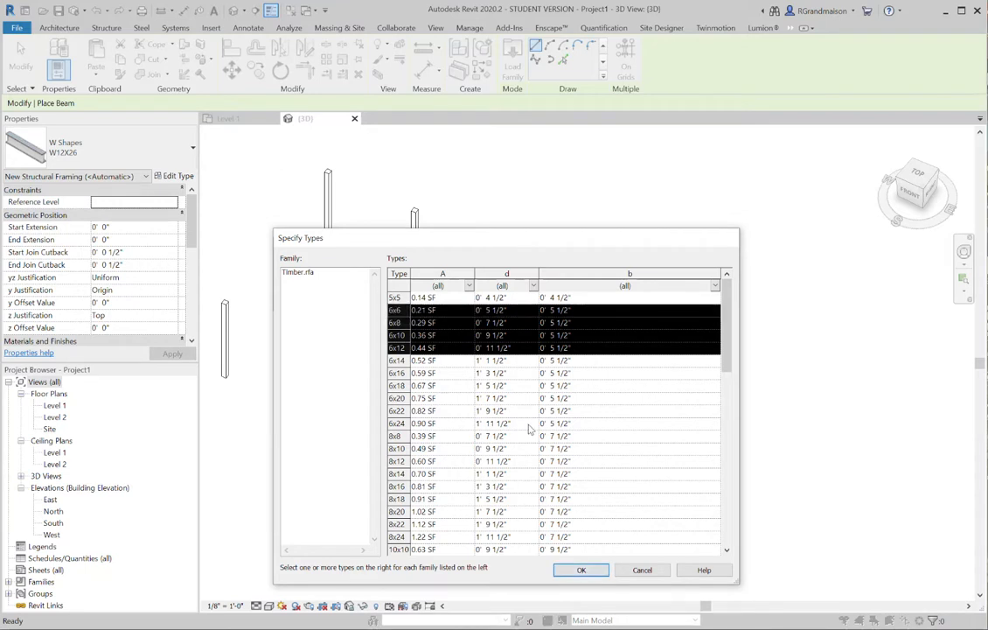
click(582, 570)
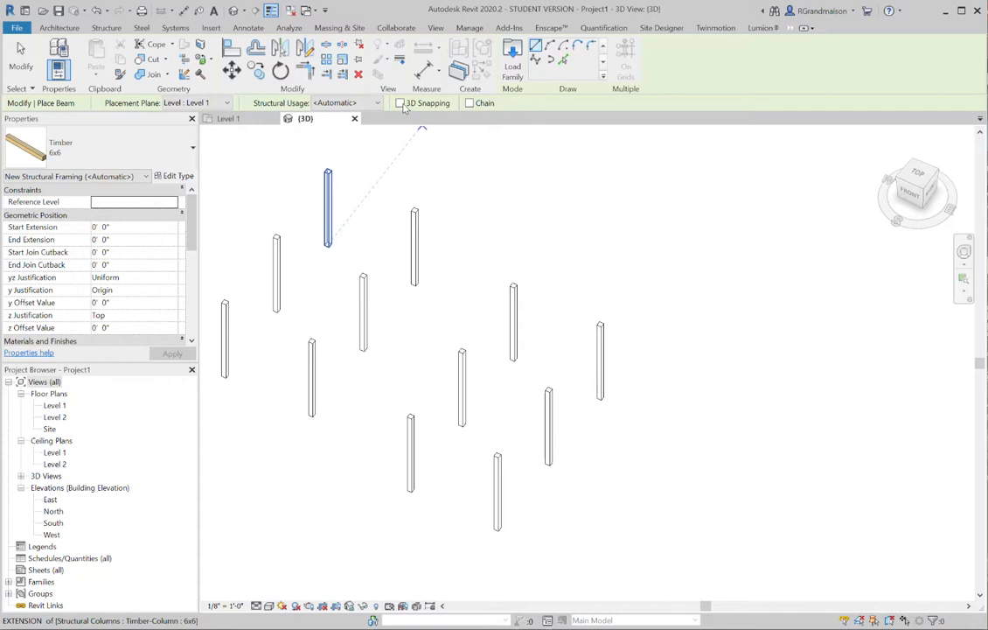
Place a 6x6 Timber beam along each long side of the front column group, with placement plane Level 2 and 3D Snapping on
scroll(509, 250, up, 4)
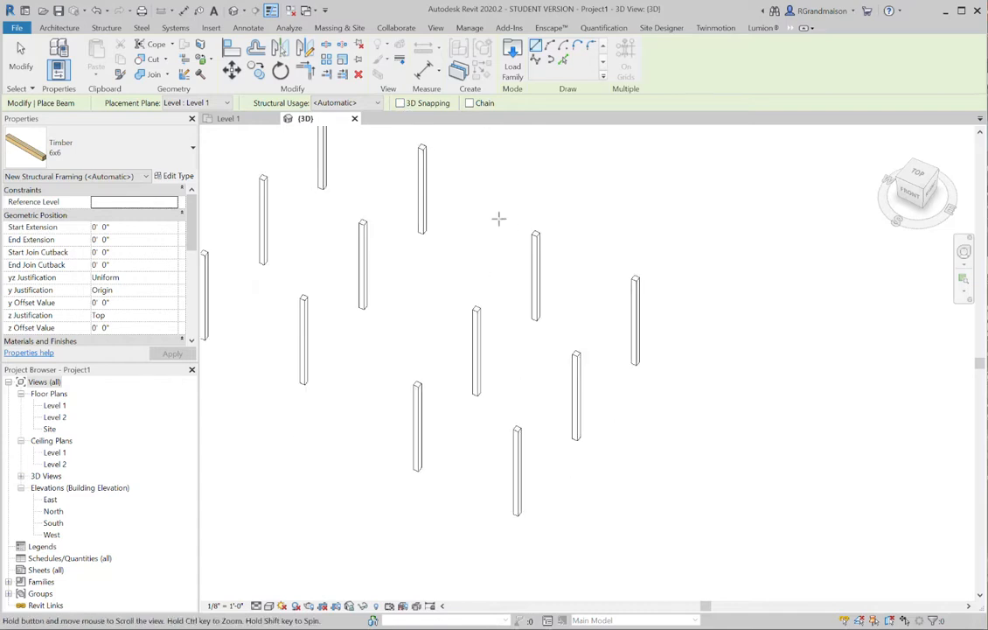
middle_drag(499, 259, 507, 220)
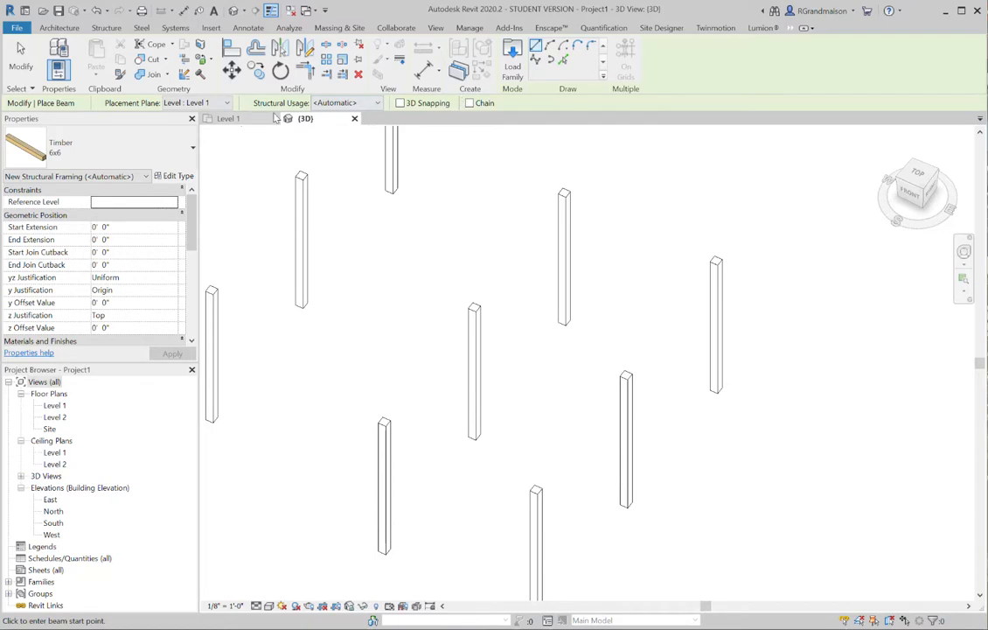
click(227, 103)
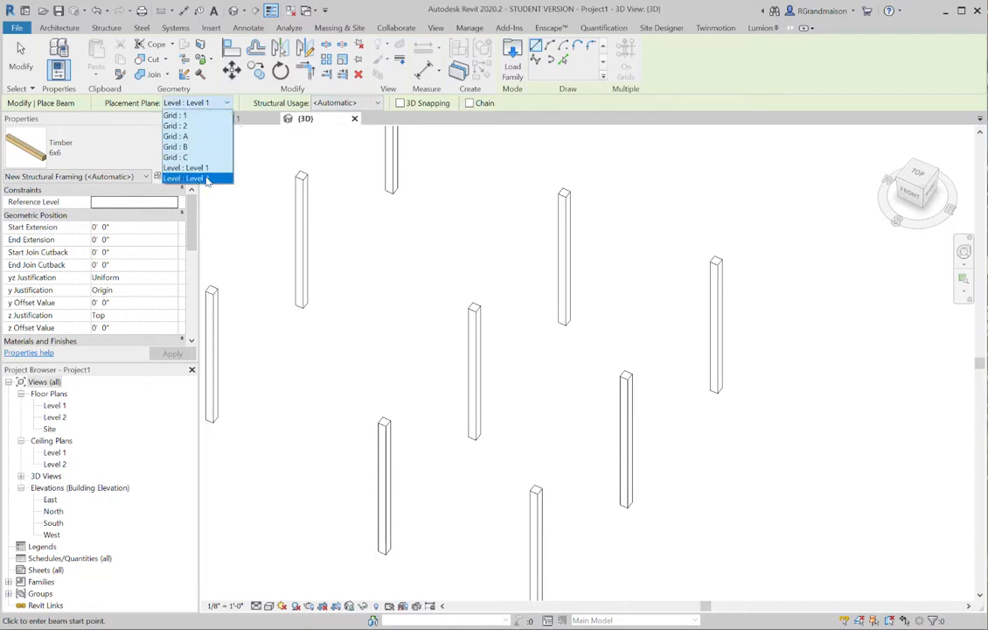
click(205, 179)
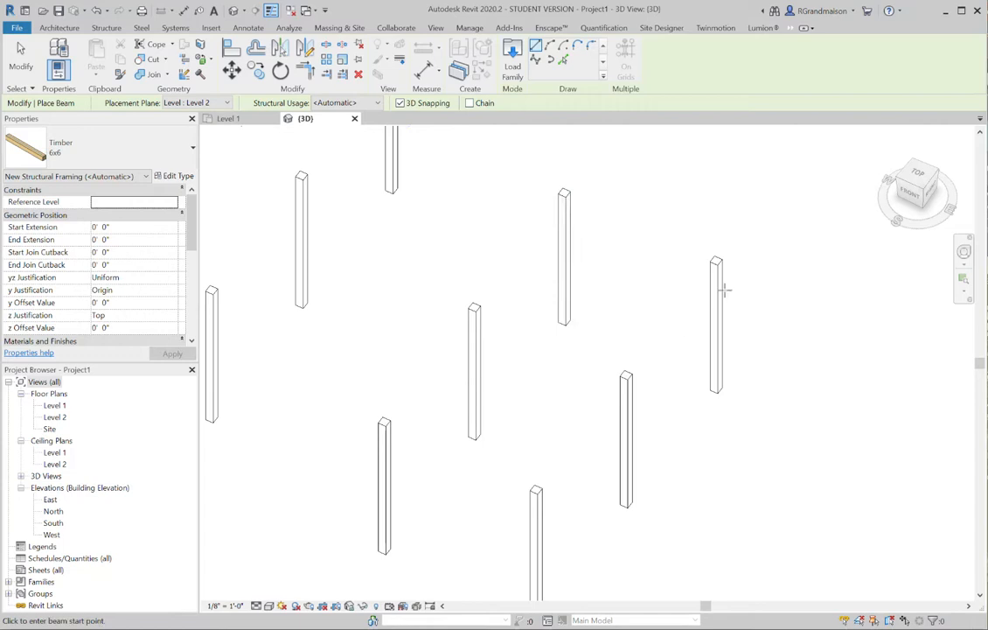
click(385, 422)
click(564, 192)
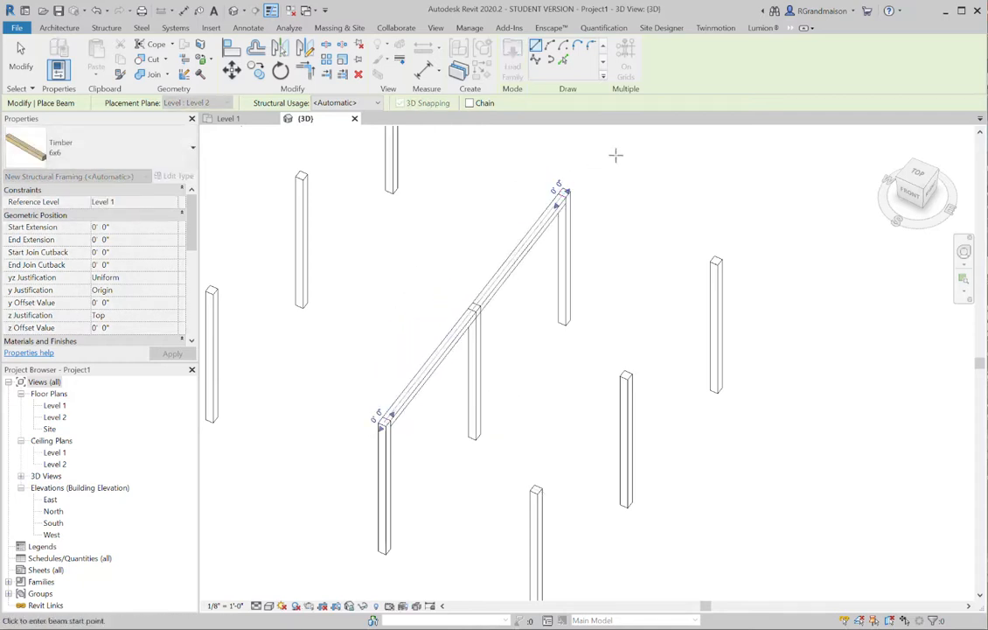
click(717, 260)
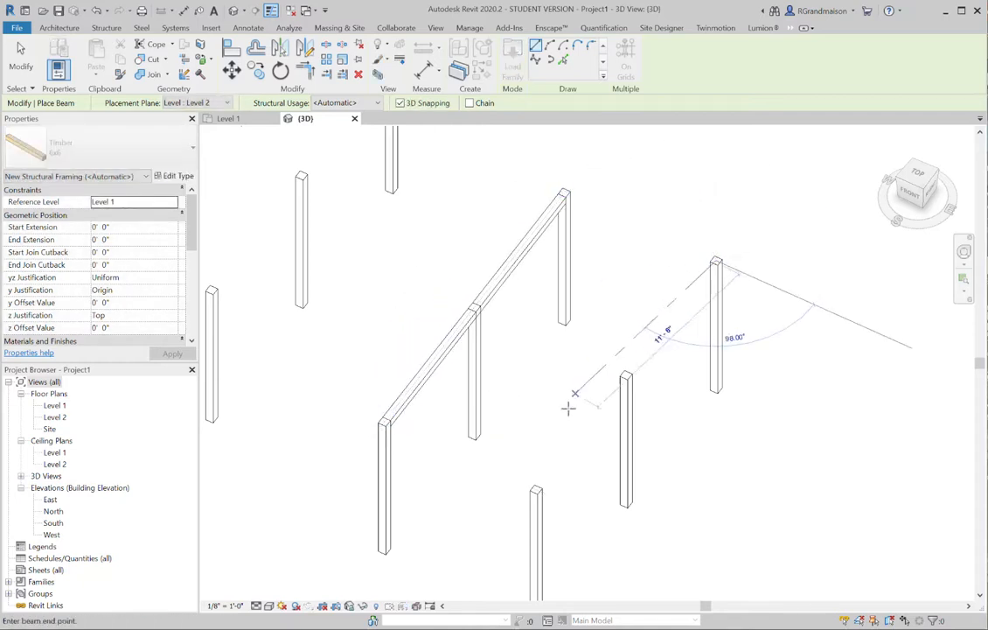
click(536, 486)
click(537, 486)
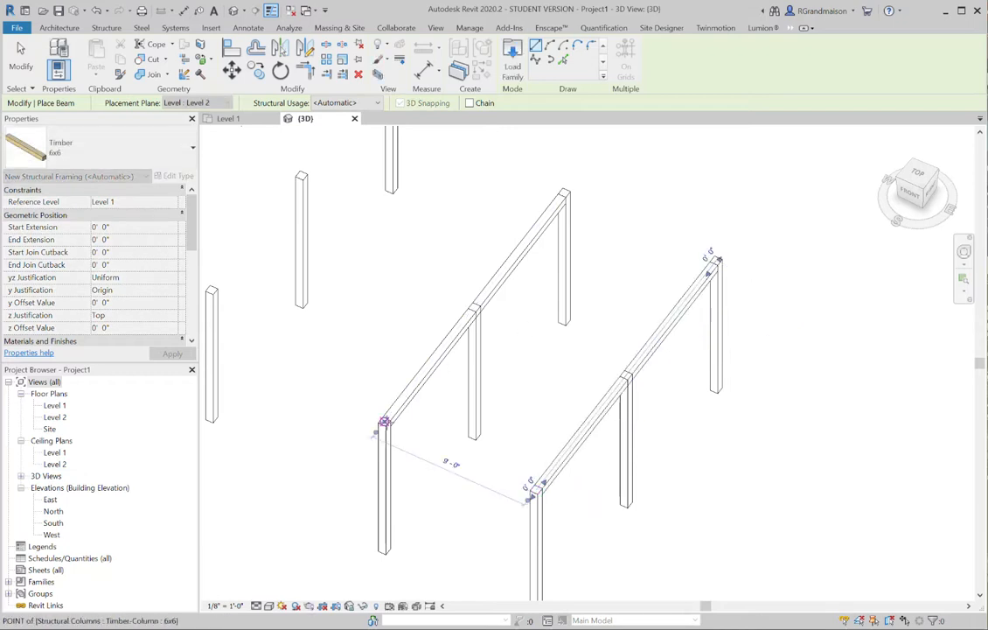
Add 6x6 Timber cross beams between the tops of the three opposite column pairs in the front group
click(385, 422)
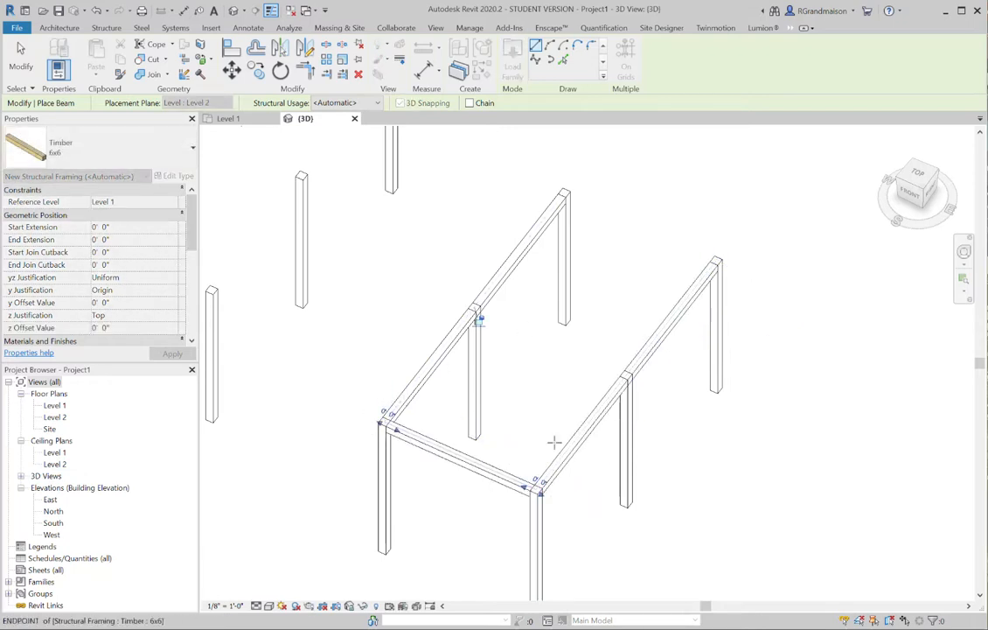
click(476, 308)
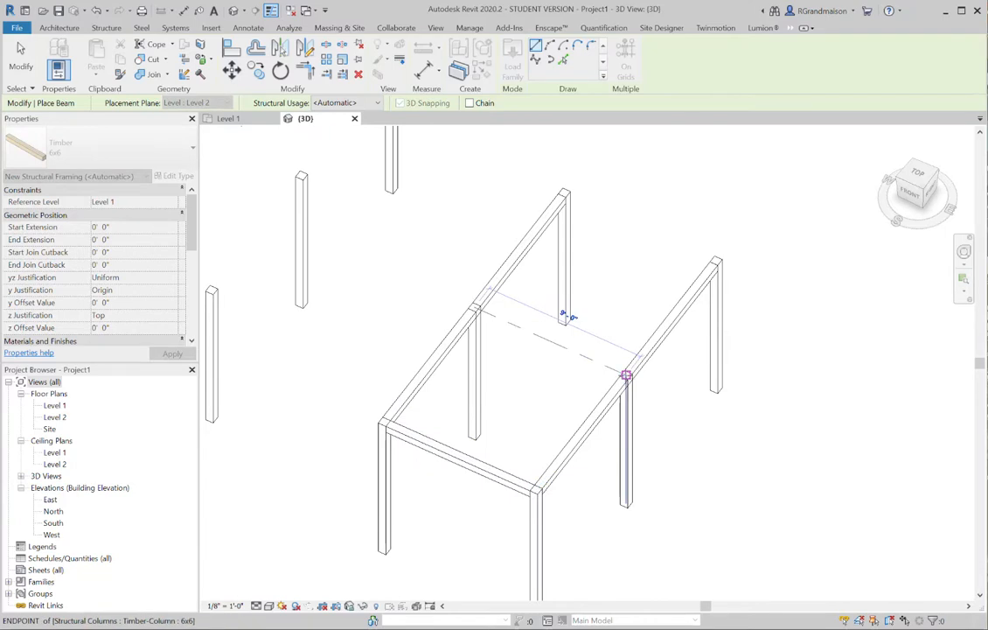
click(627, 376)
click(717, 262)
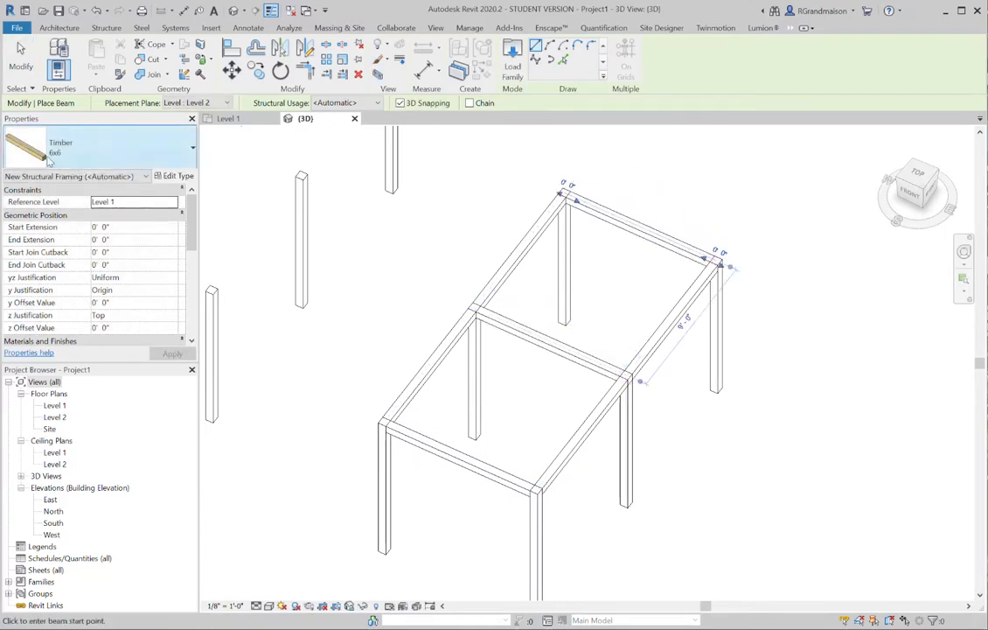
key(Escape)
key(Escape)
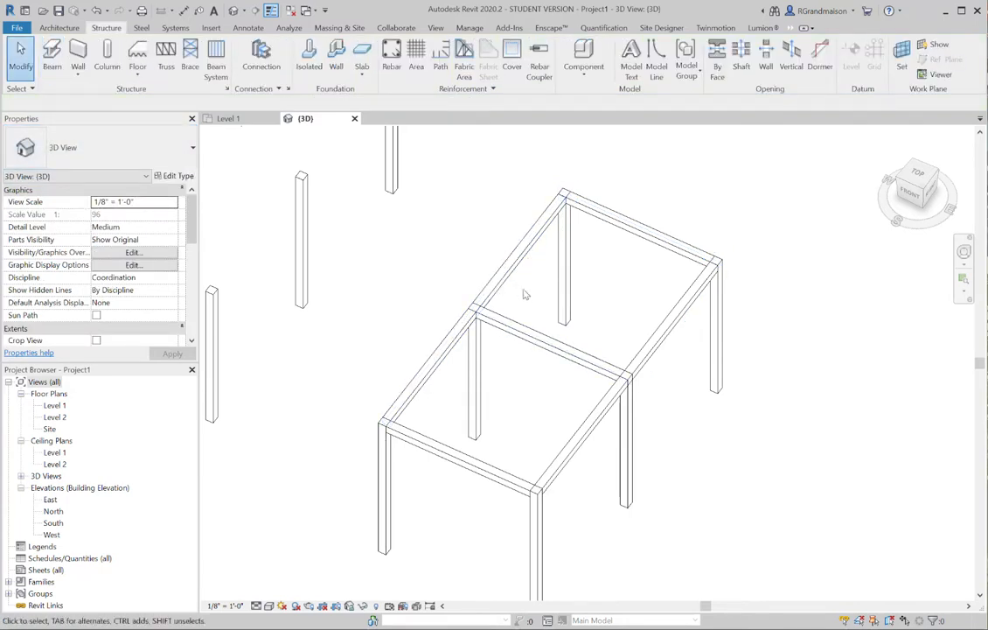
Select all instances of the 6x6 Timber beam and change their type to 6x12
click(528, 254)
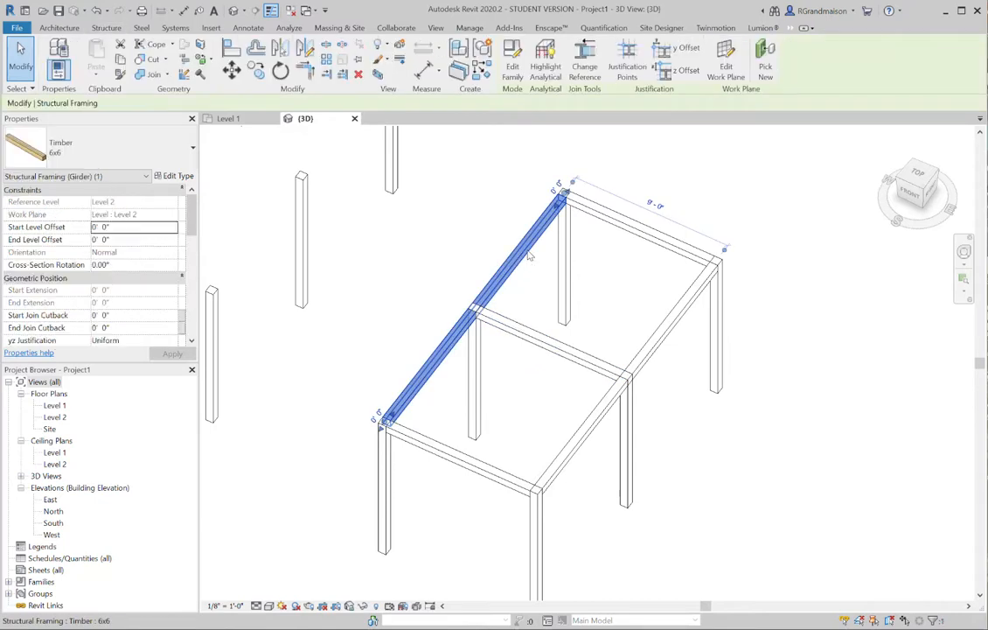
right_click(528, 255)
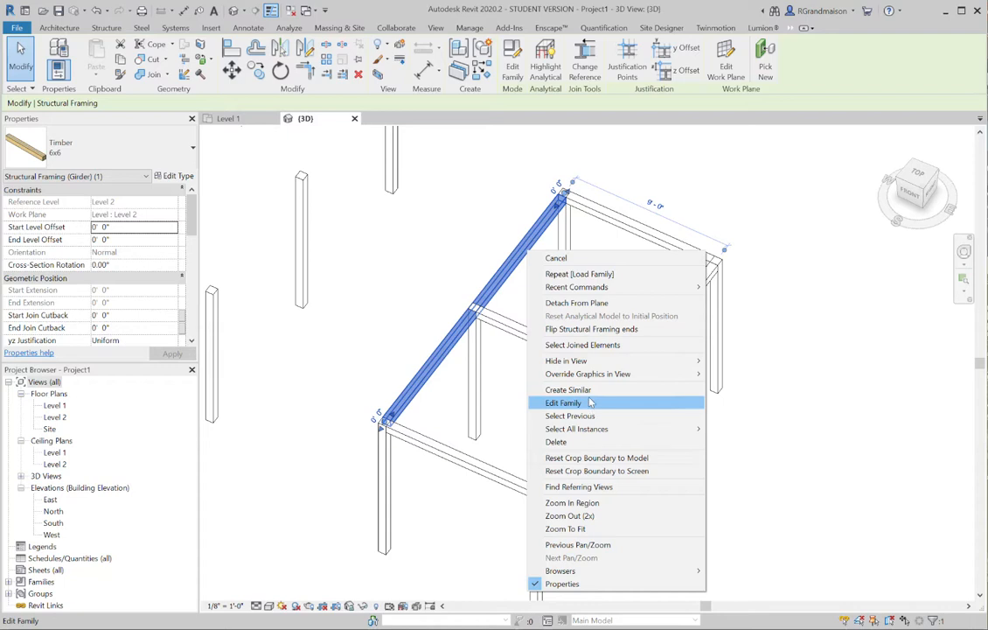
mouse_move(648, 429)
click(743, 434)
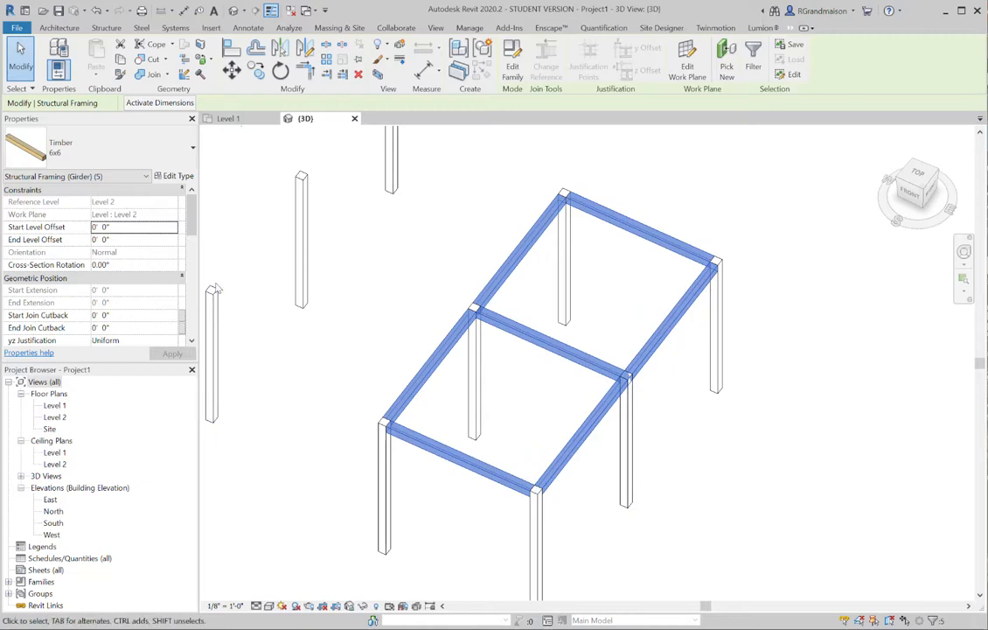
click(148, 153)
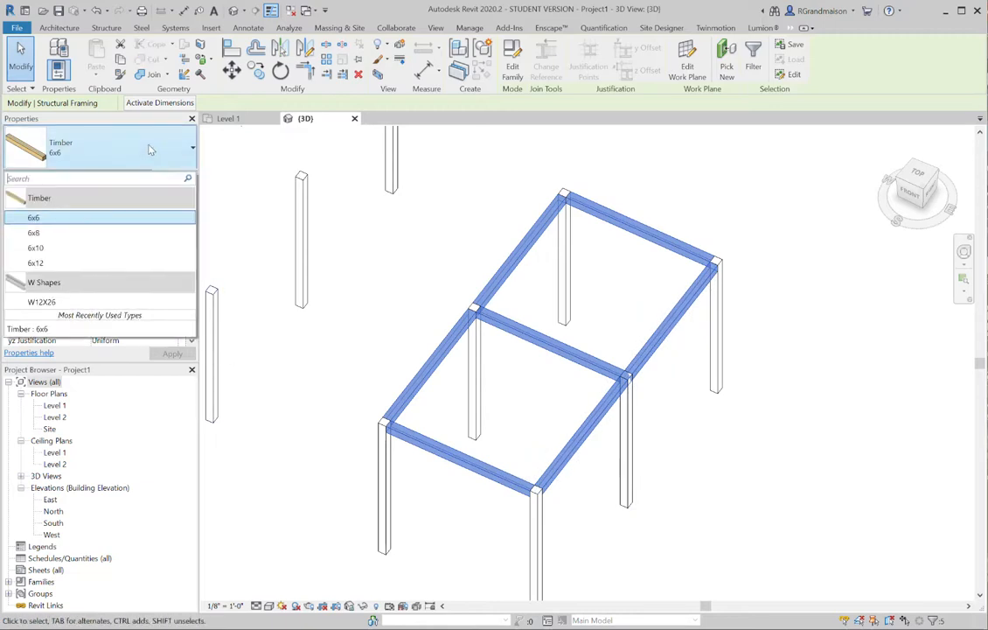
click(67, 261)
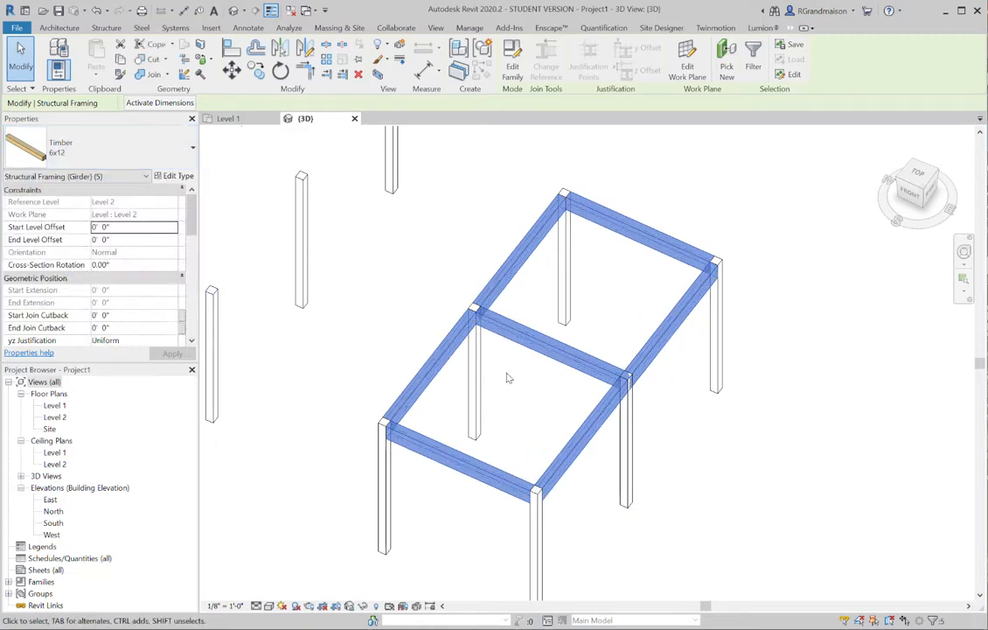
scroll(426, 492, up, 2)
click(427, 492)
scroll(496, 309, up, 3)
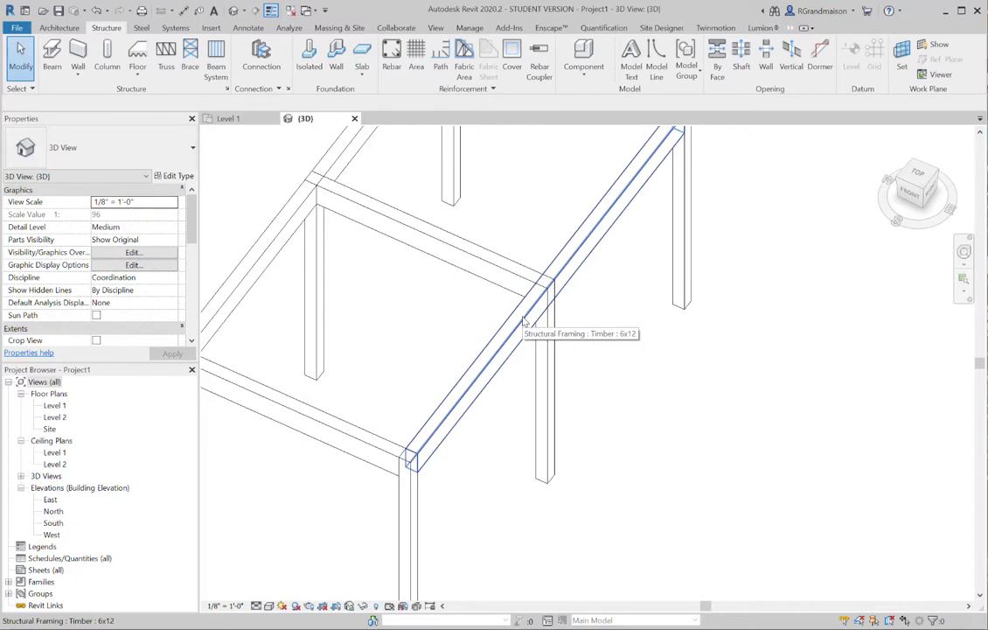
Select all instances of the 6x12 Timber beam and set their z Justification to Bottom so they sit on the columns
scroll(525, 323, down, 3)
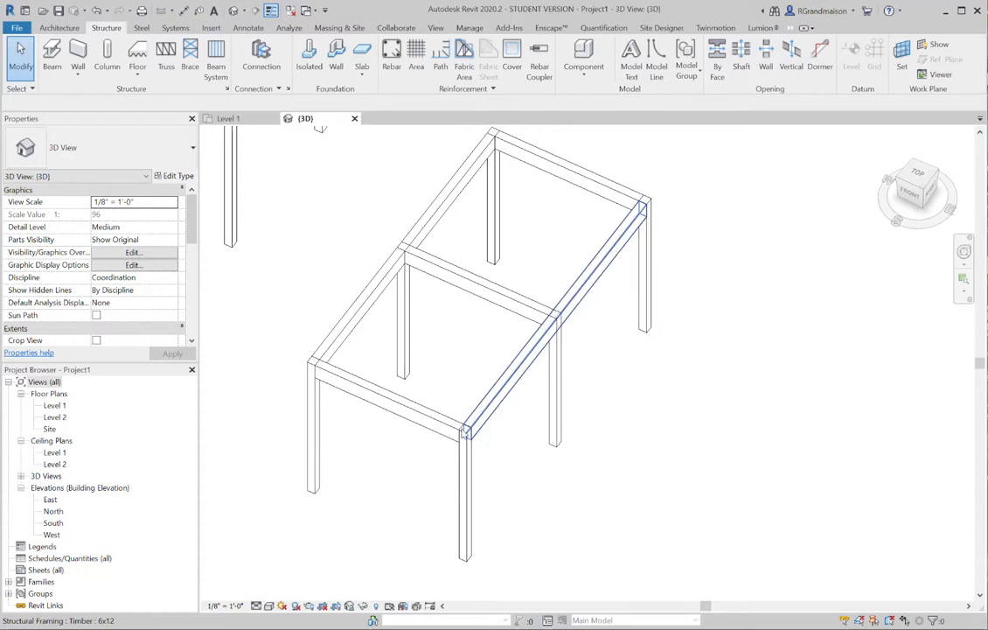
click(593, 274)
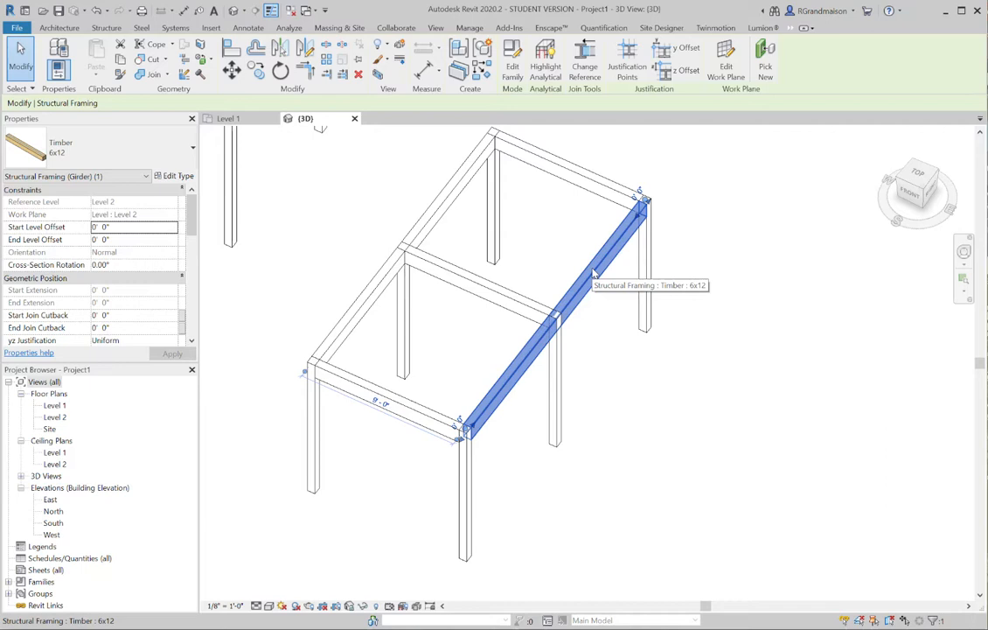
right_click(593, 274)
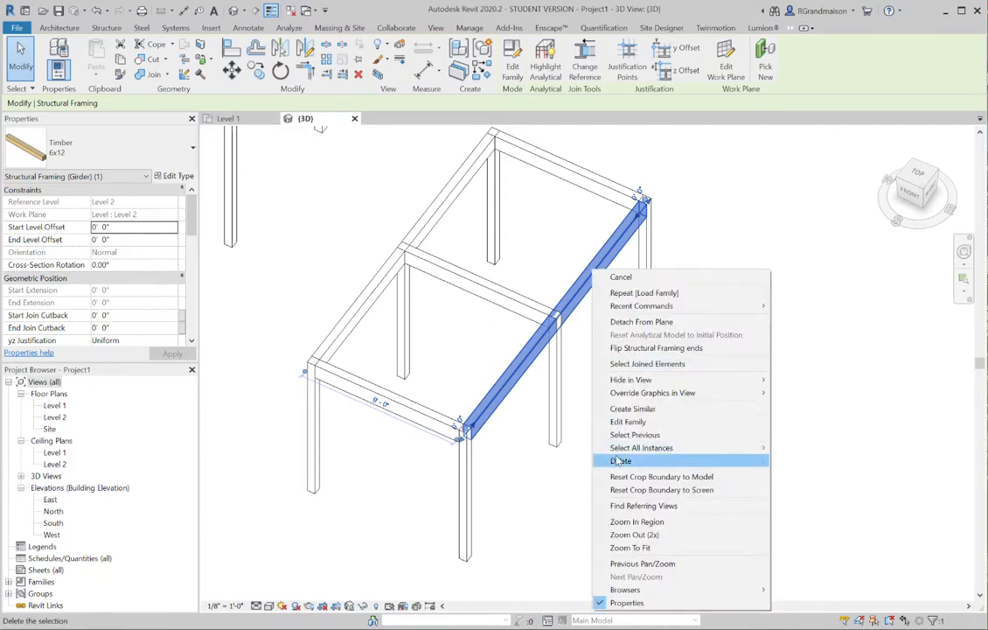
mouse_move(644, 449)
click(809, 449)
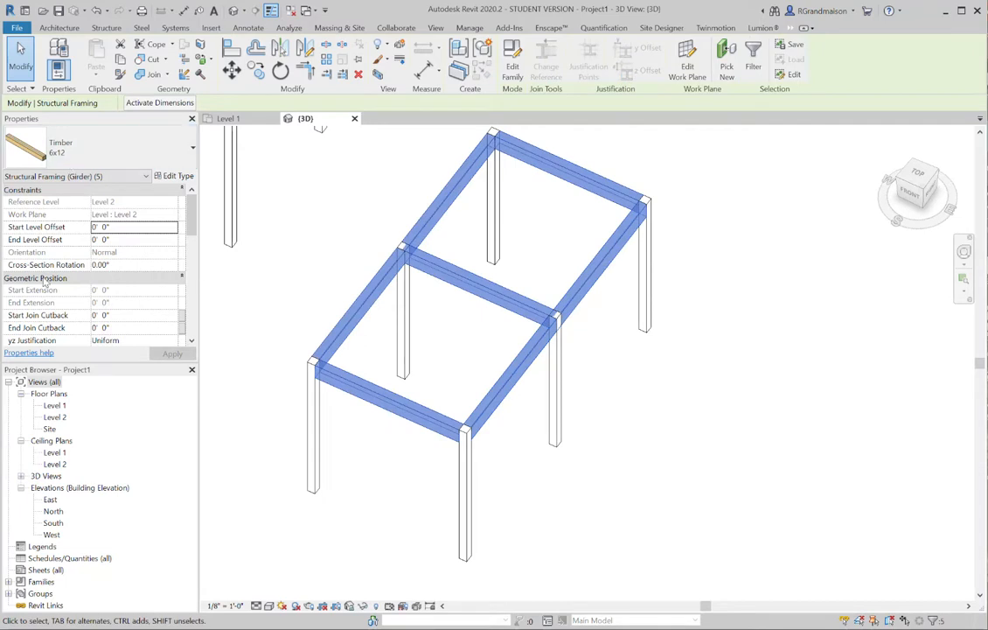
drag(192, 217, 191, 243)
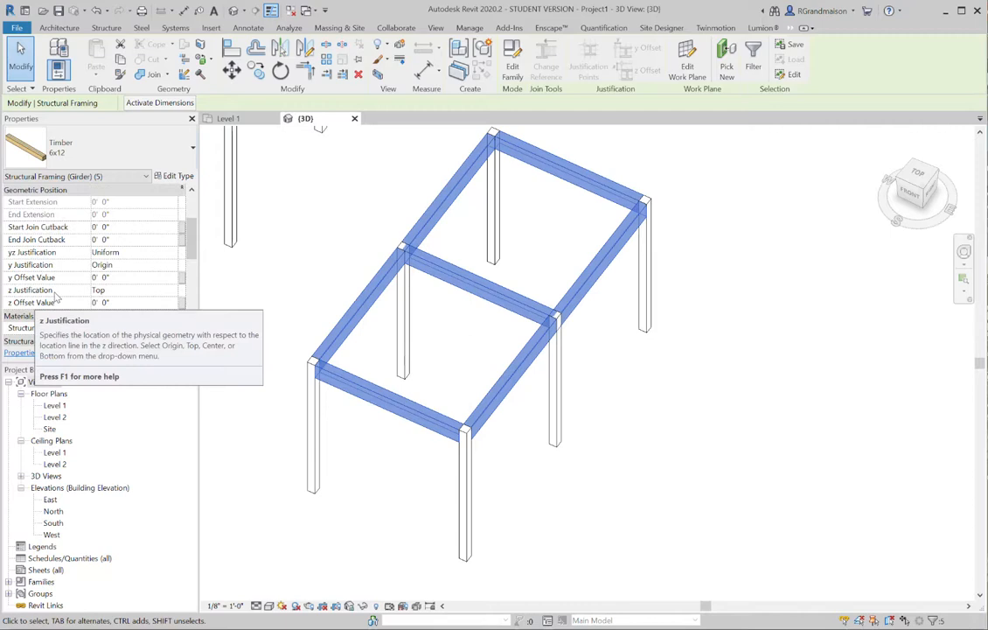
click(143, 291)
click(162, 291)
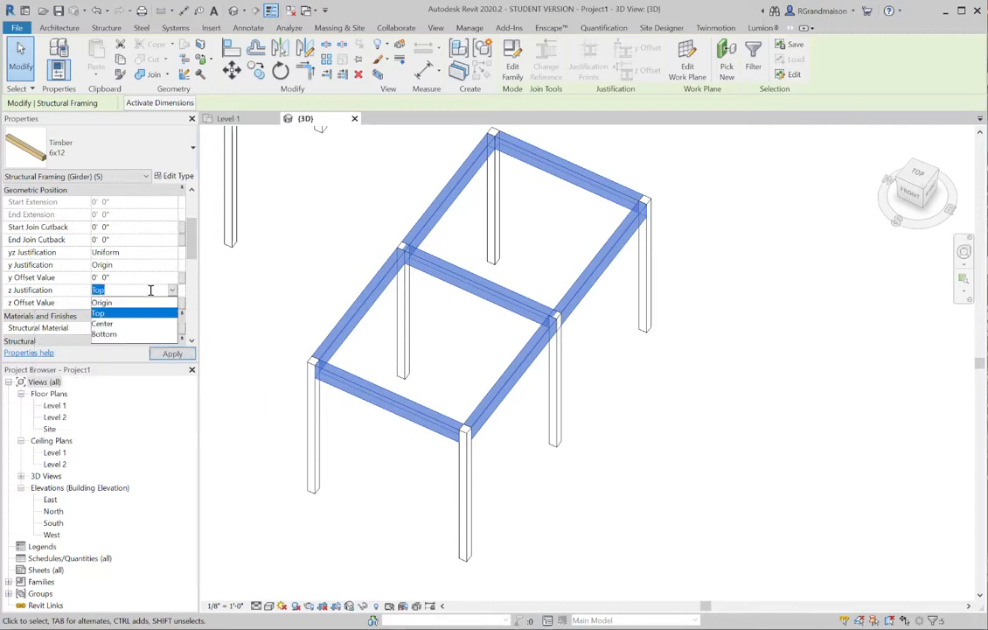
click(103, 334)
key(Escape)
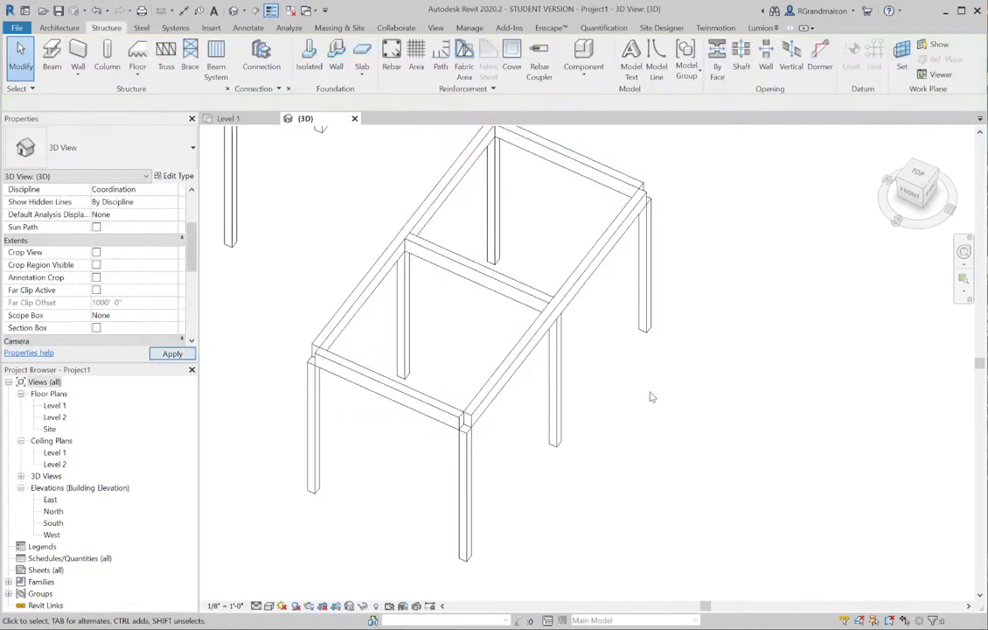
middle_drag(597, 402, 598, 456)
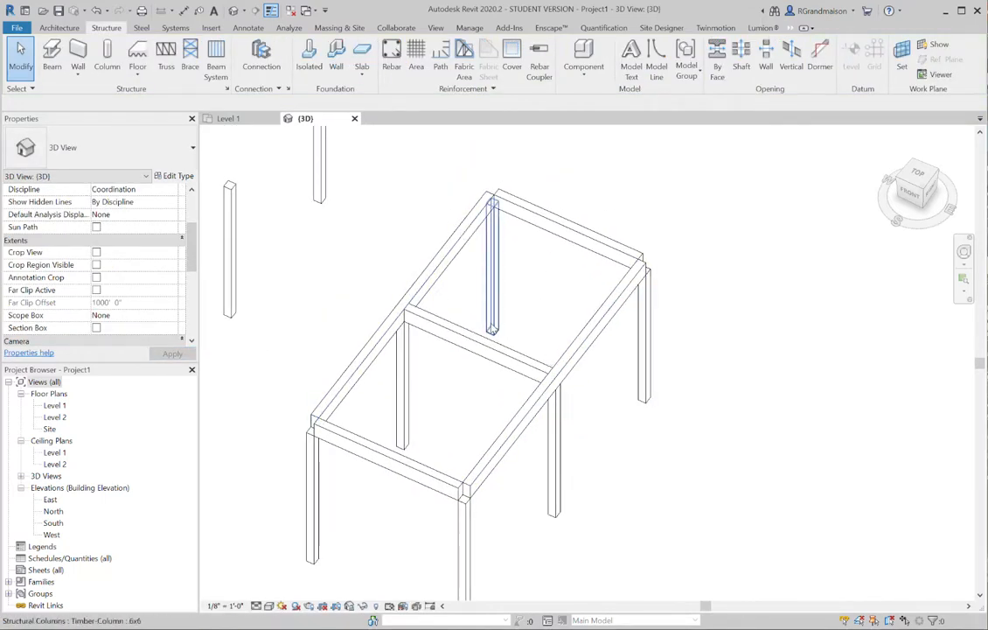
middle_drag(653, 379, 656, 338)
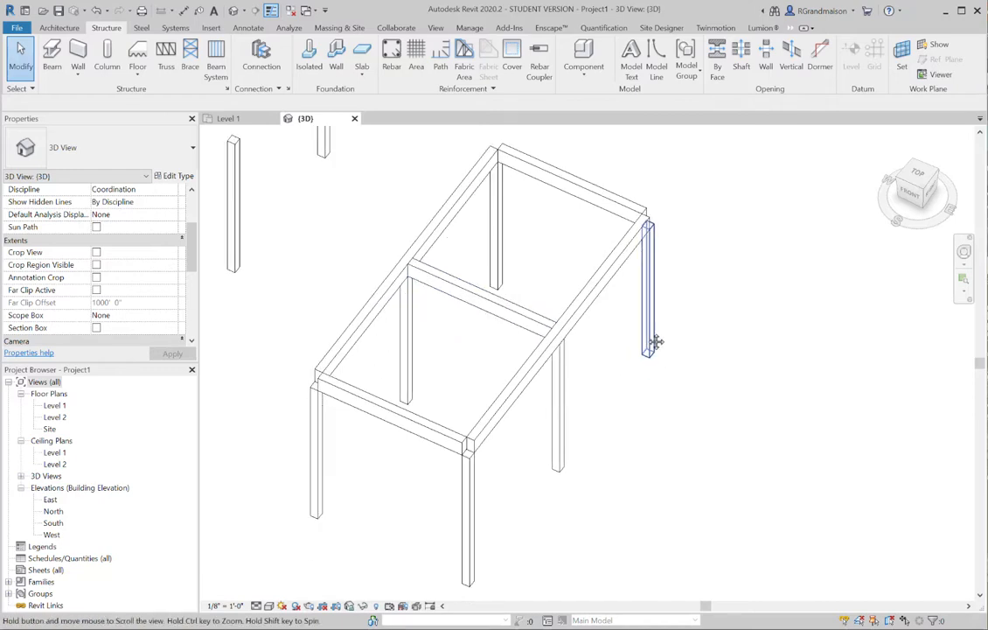
Extend both long side beams past the end columns by setting their Start and End Join Cutback to -2'
click(602, 284)
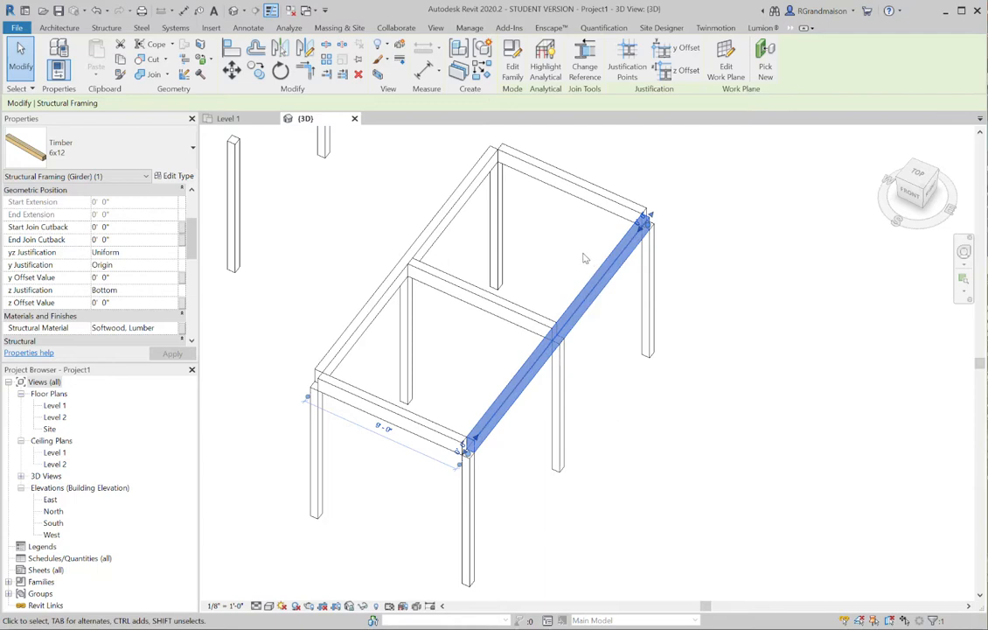
ctrl+click(442, 221)
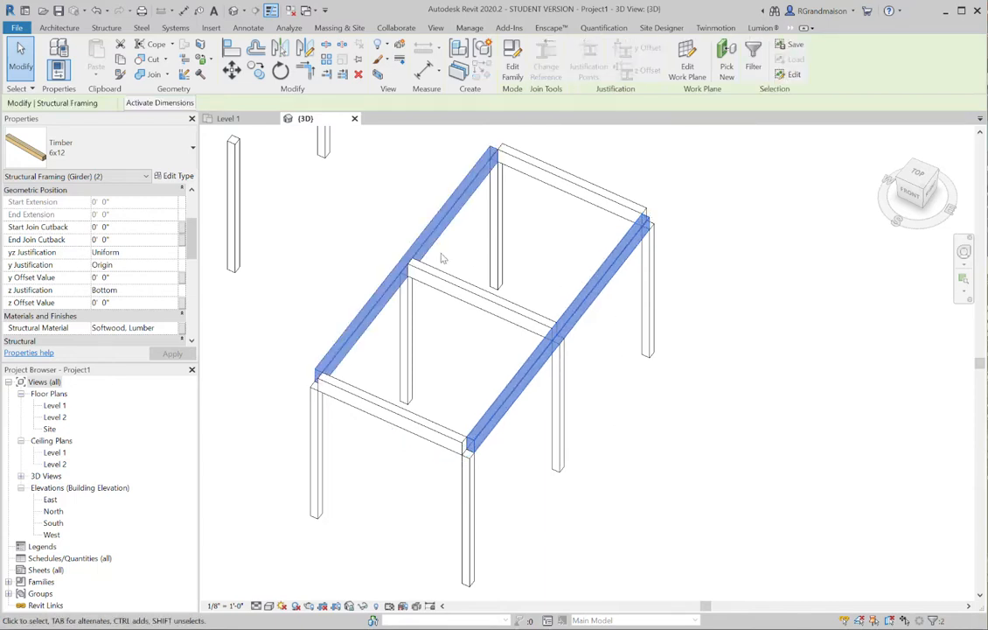
scroll(312, 384, up, 2)
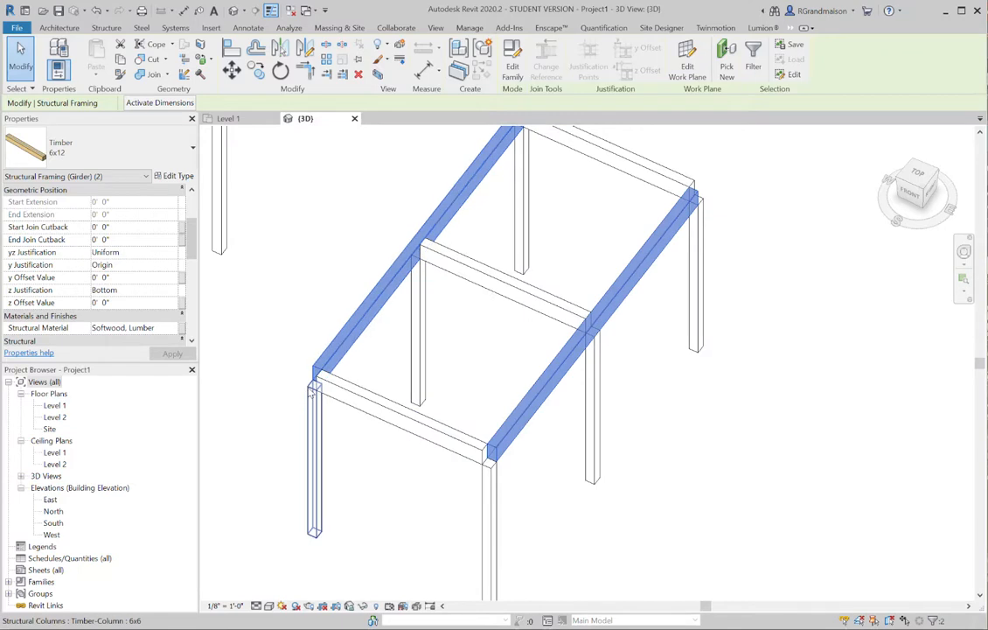
middle_drag(304, 372, 347, 404)
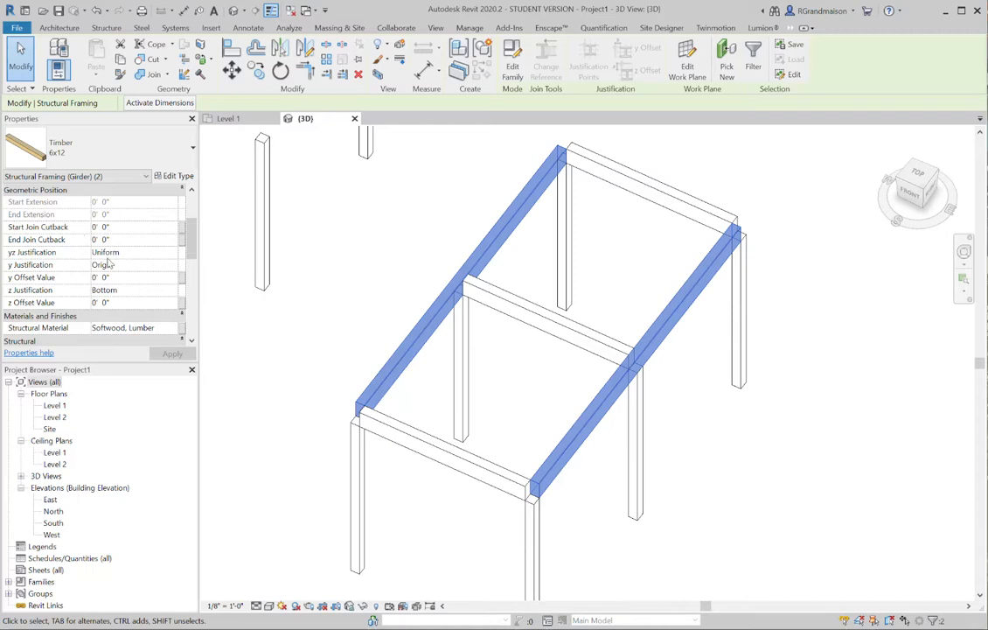
click(118, 226)
text(-2)
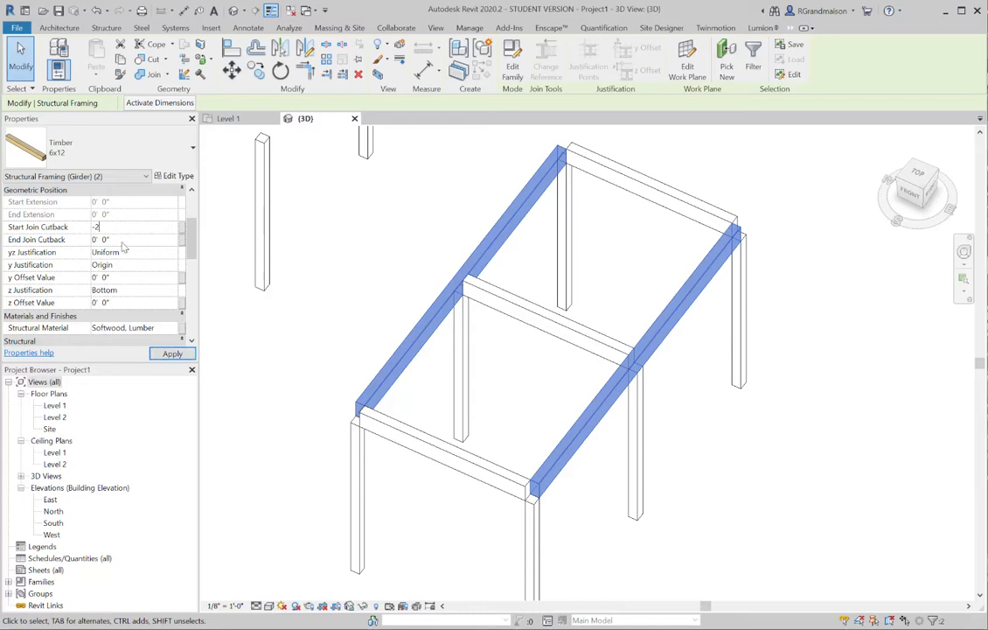
key(Tab)
text(-2)
key(Return)
click(262, 311)
shift+middle_drag(262, 310, 338, 444)
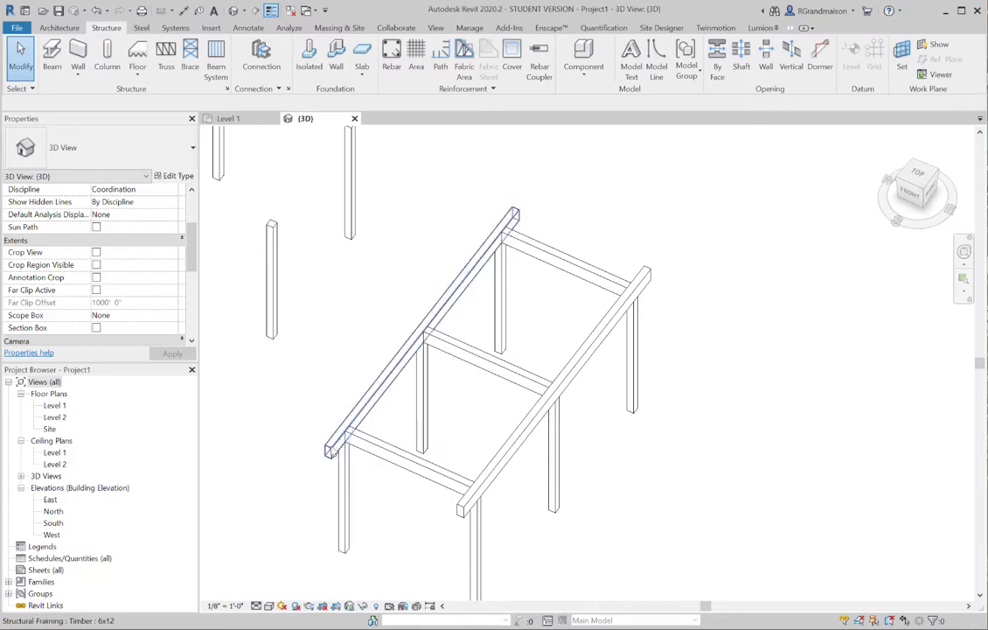
middle_drag(386, 413, 493, 357)
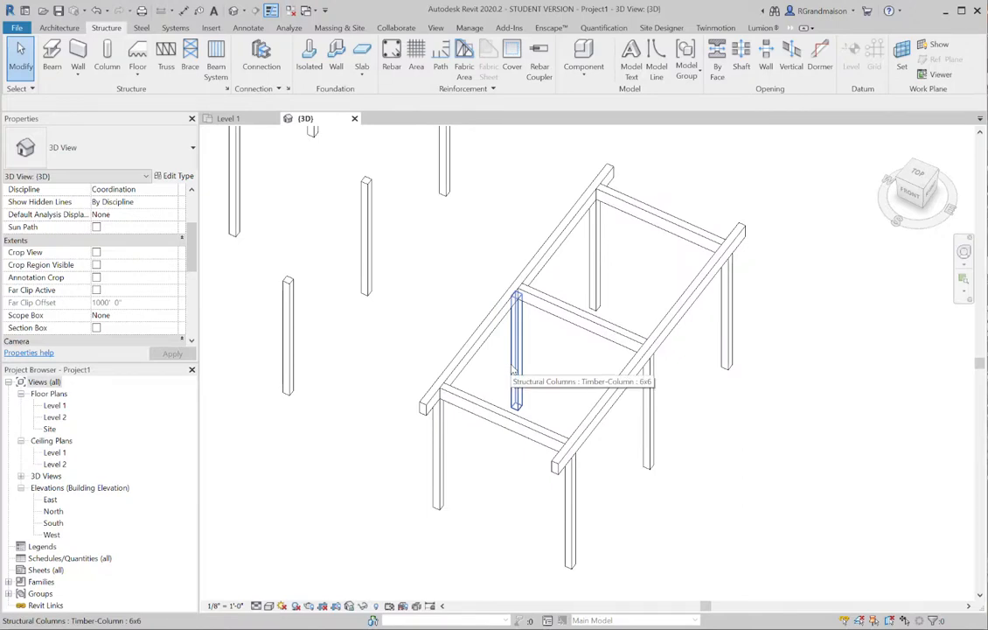